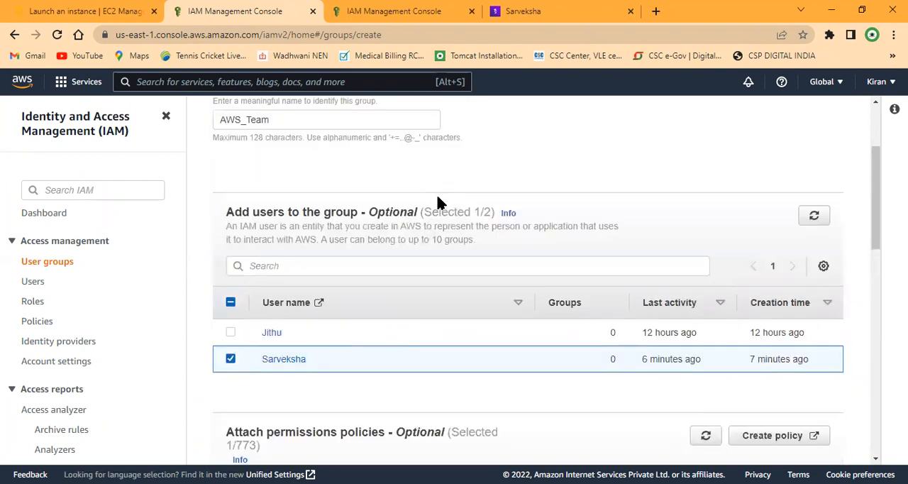
Step: Filter the permissions policies for the AWS_Team group by "s3" and remove the "ec2" filter
left_click(360, 262)
scroll(388, 257, "down", 4)
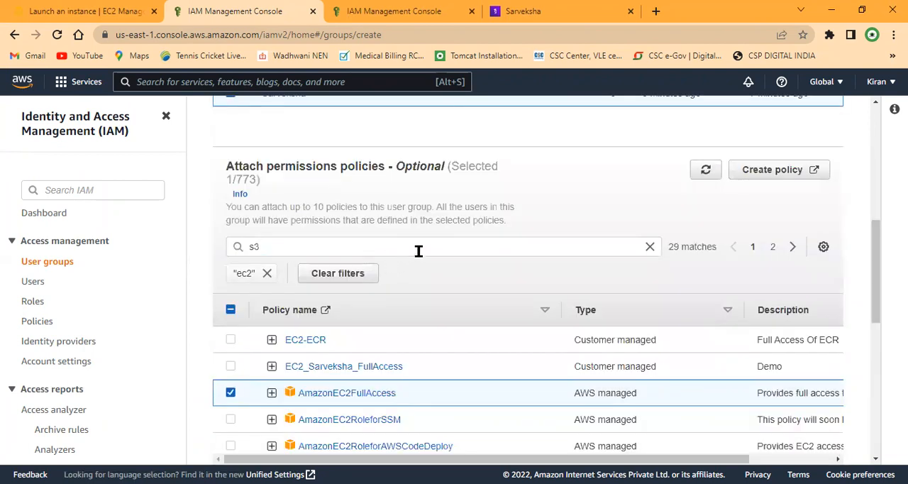
left_click(420, 247)
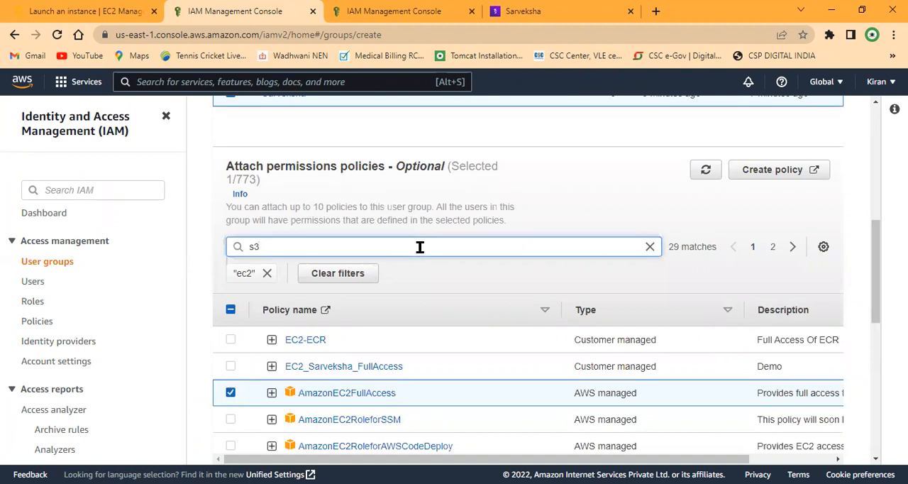
key("Return")
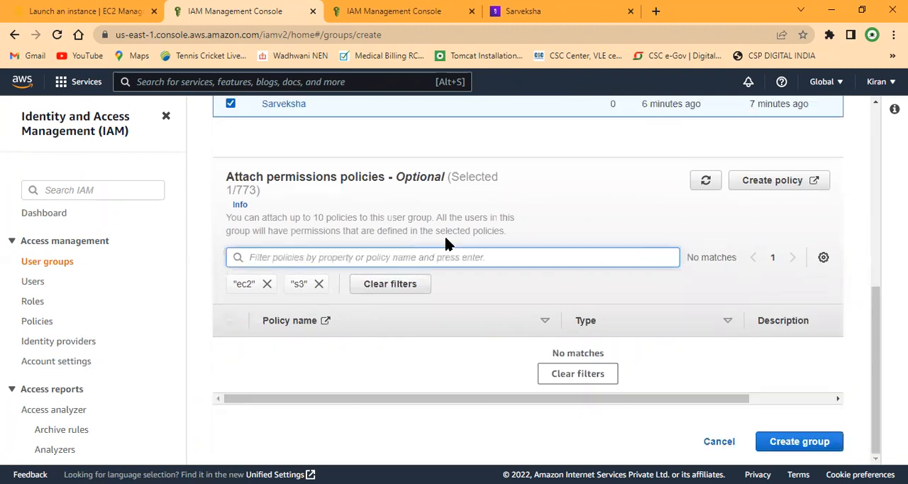
left_click(265, 284)
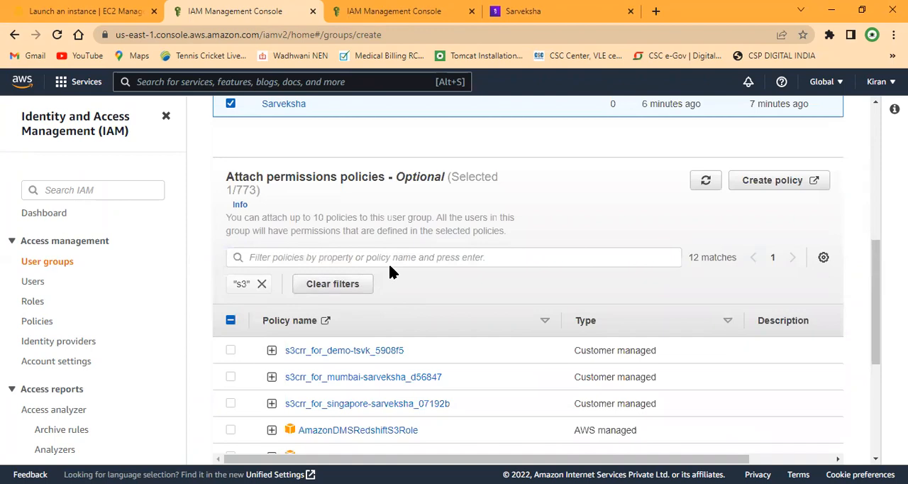
Step: Select the AmazonS3FullAccess policy and create the AWS_Team user group
scroll(394, 261, "down", 4)
scroll(396, 261, "up", 4)
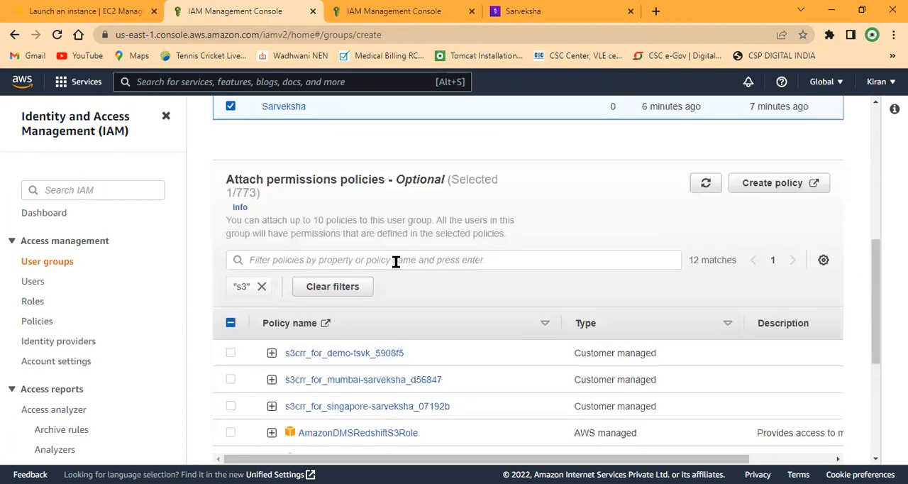
scroll(277, 385, "down", 2)
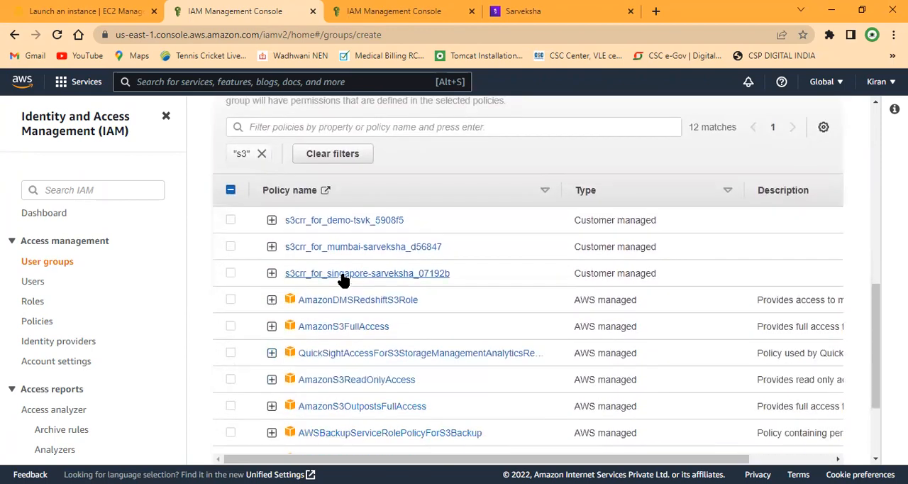
scroll(341, 291, "up", 1)
scroll(347, 398, "down", 1)
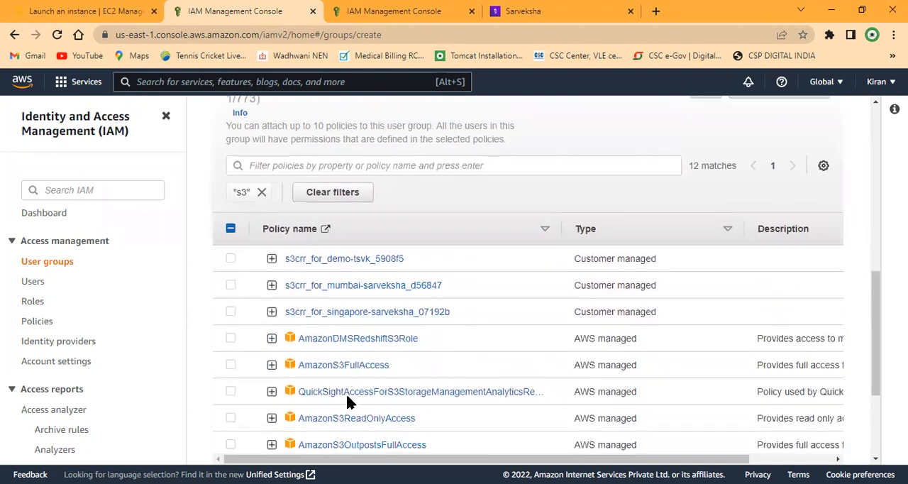
left_click(230, 326)
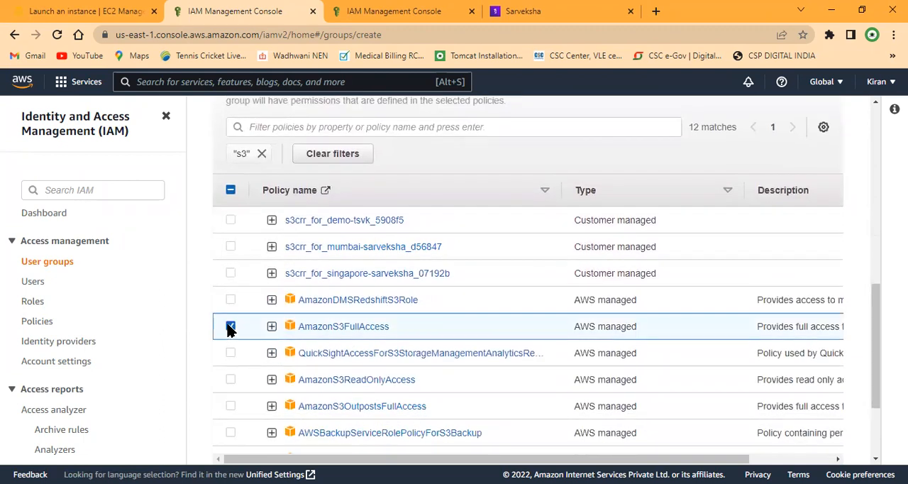
scroll(676, 301, "down", 2)
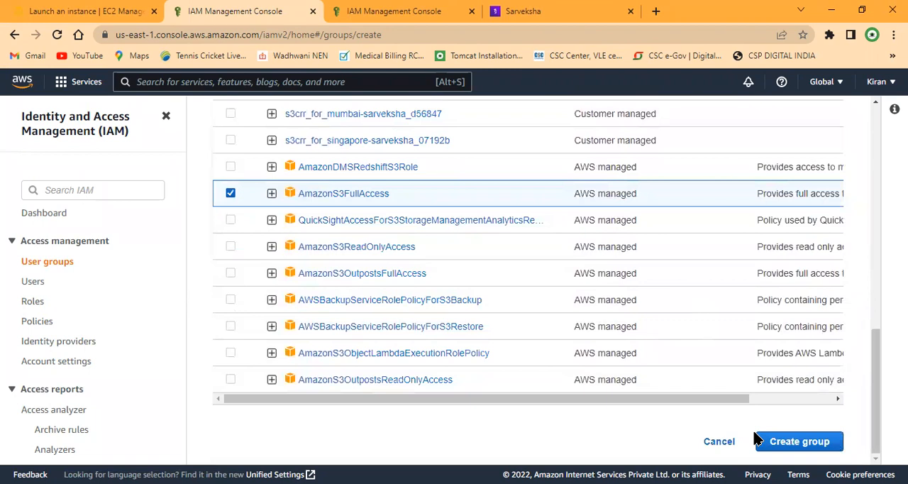
scroll(779, 445, "up", 1)
scroll(775, 445, "up", 2)
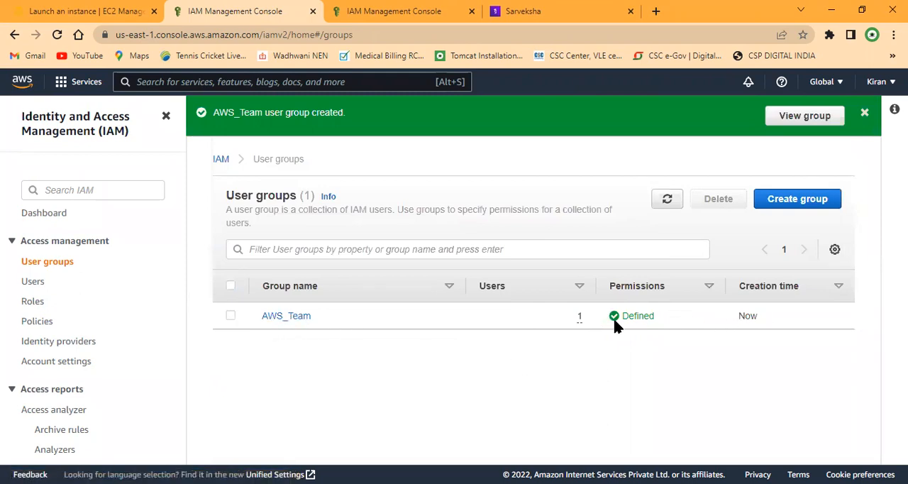
Step: Open the AWS_Team group and examine its users and attached permissions policies
left_click(294, 317)
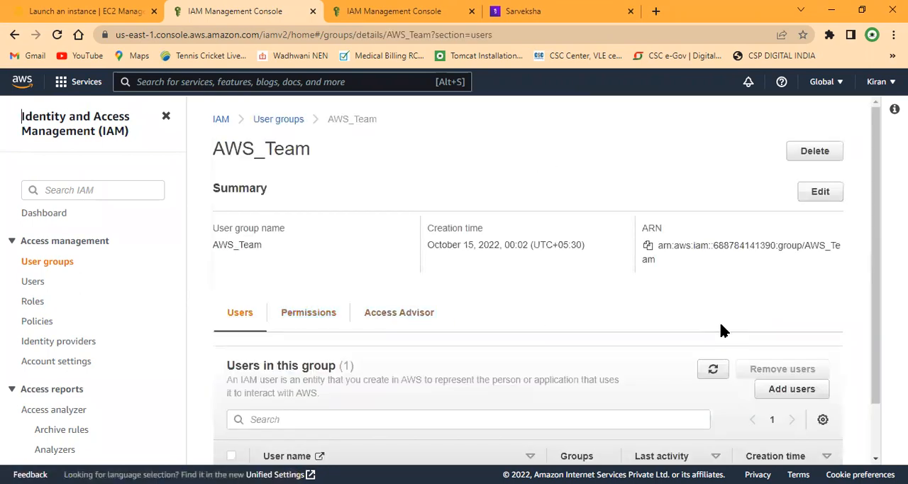
scroll(722, 330, "down", 1)
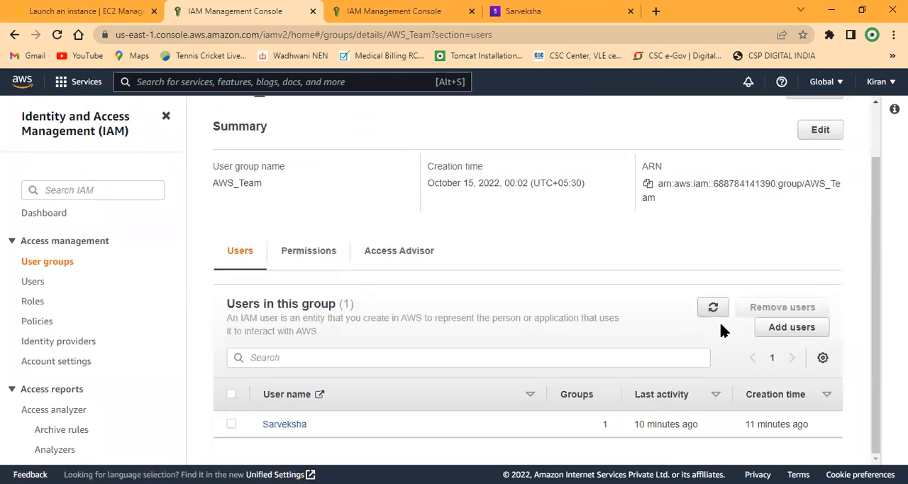
left_click(321, 261)
scroll(525, 292, "down", 2)
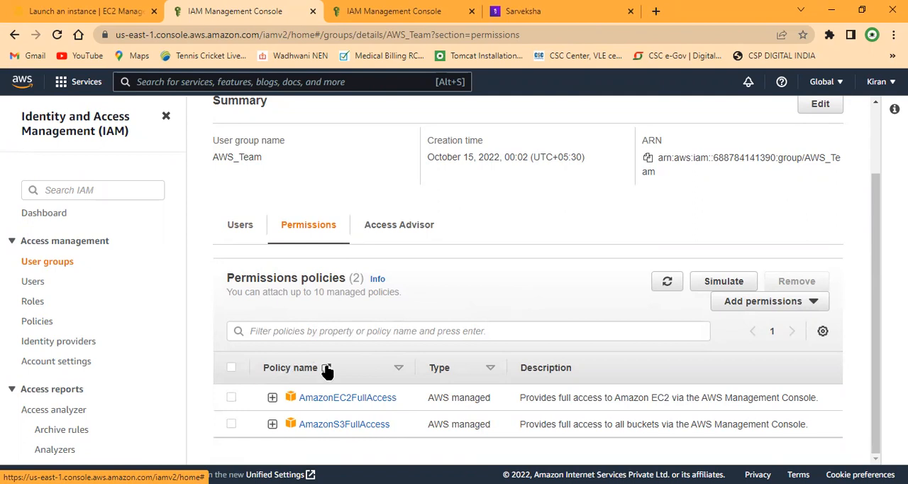
scroll(437, 369, "up", 1)
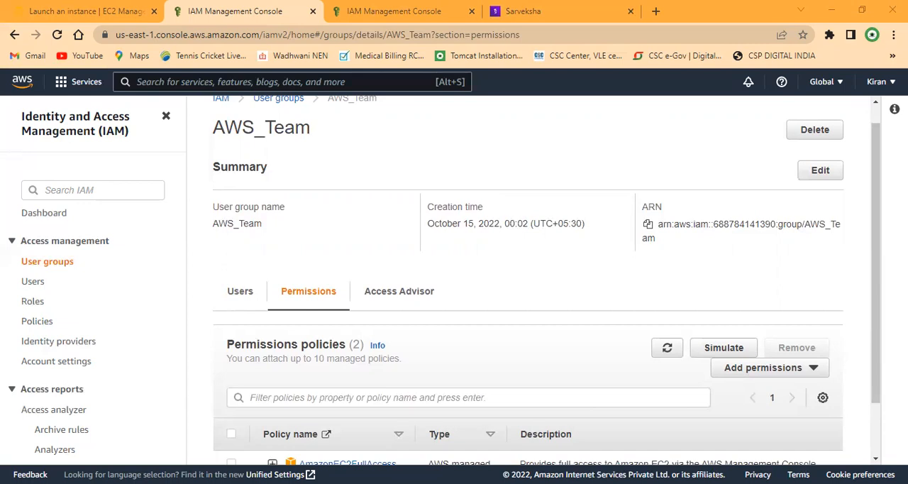
Step: Remove the AmazonS3FullAccess policy from the AWS_Team group's permissions
scroll(371, 334, "down", 1)
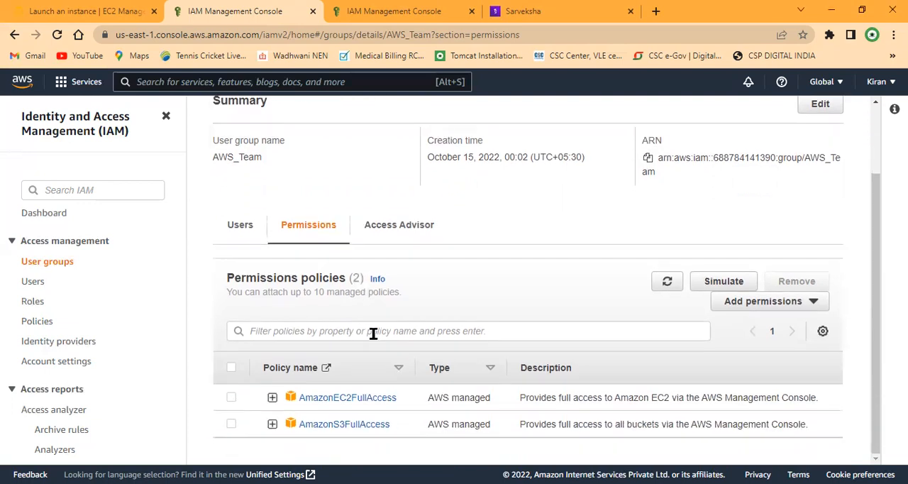
left_click(231, 424)
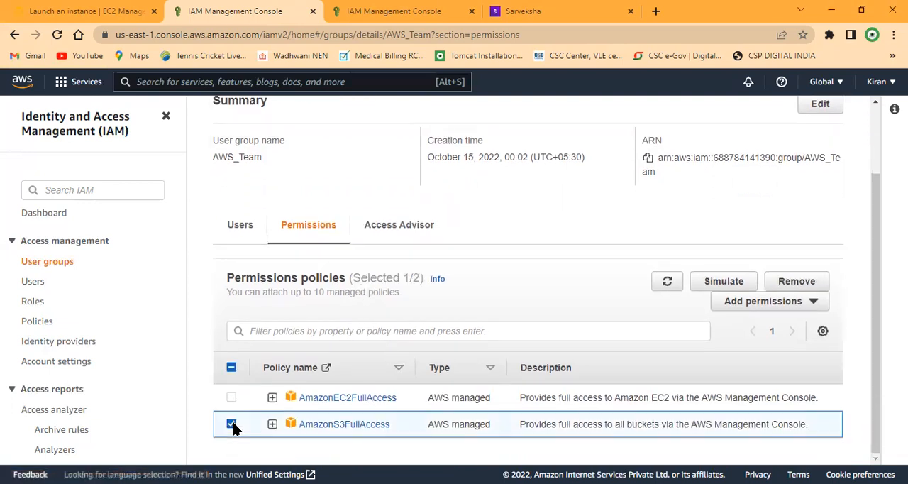
left_click(801, 282)
left_click(611, 313)
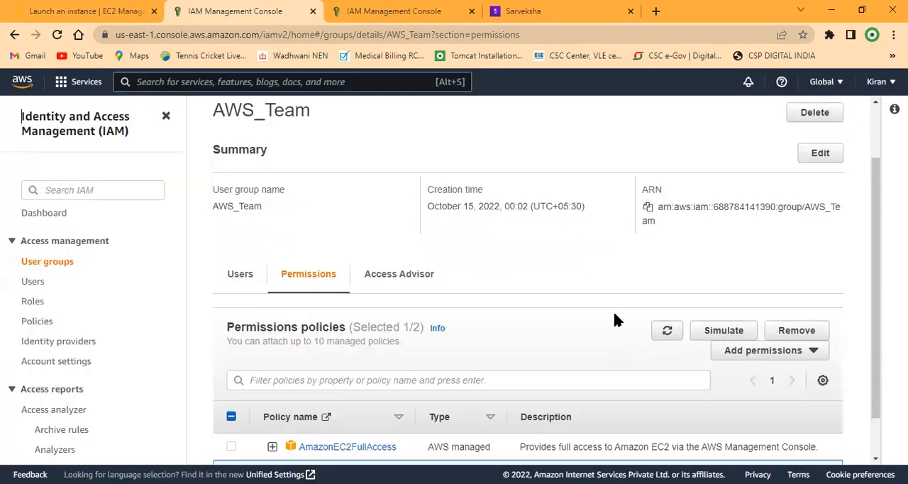
scroll(320, 273, "down", 1)
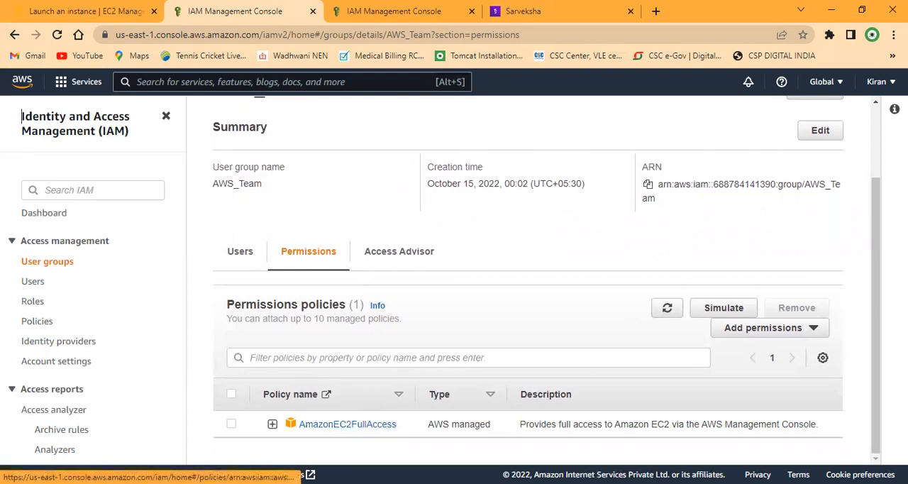
Step: Collapse the IAM navigation pane, search the AWS services for "ec2" and open the EC2 dashboard
key("alt+Tab")
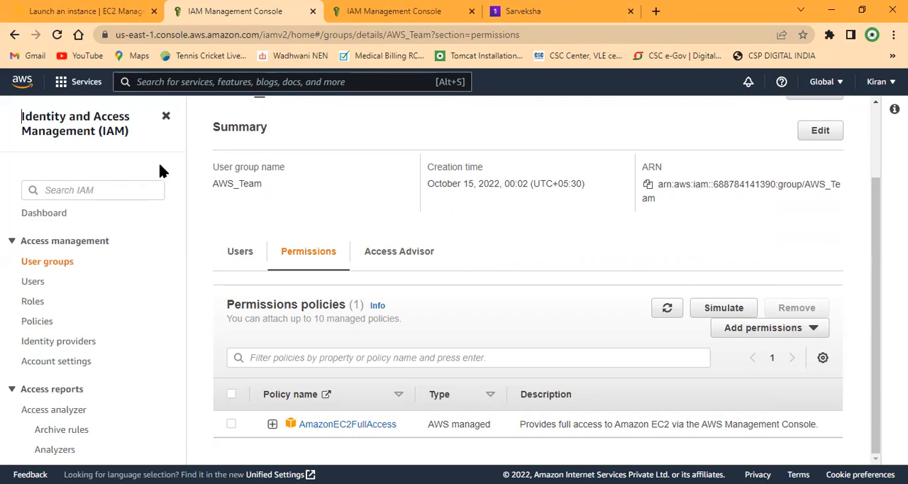
left_click(165, 116)
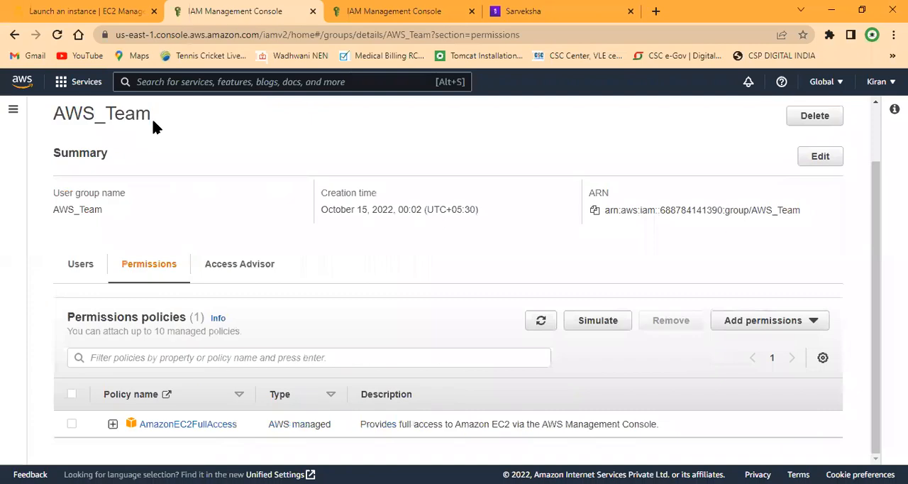
left_click(86, 83)
left_click(236, 84)
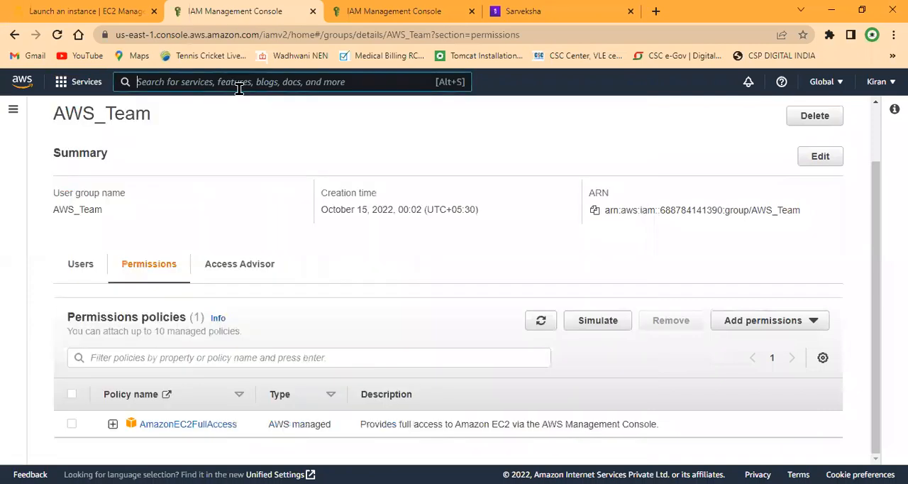
type("ec2")
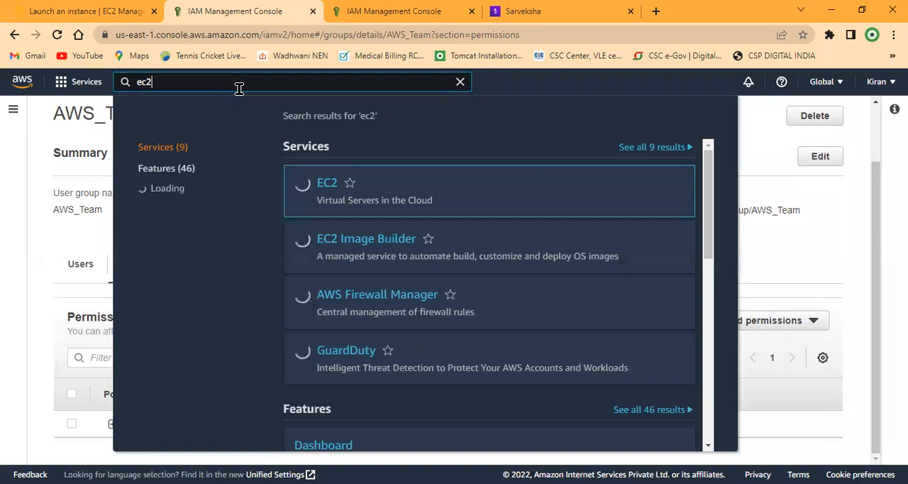
key("Return")
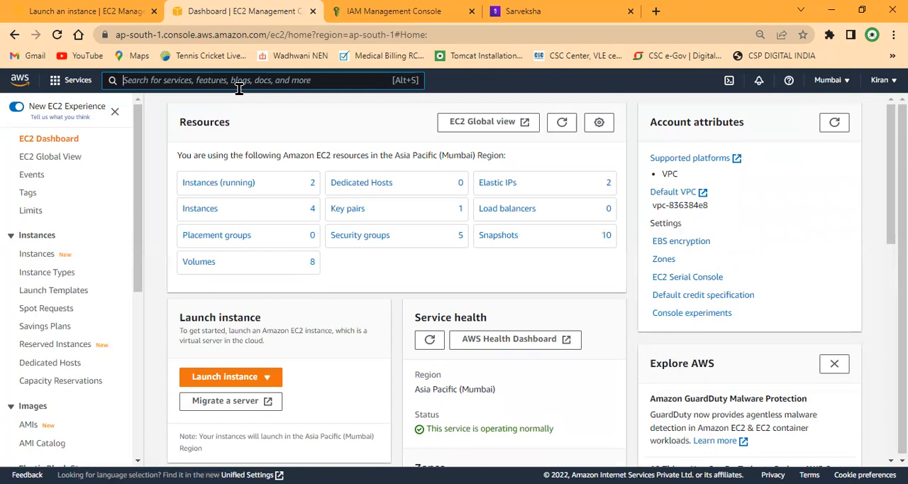
Step: Switch to Microsoft Whiteboard and draw an ellipse labelled "Root User" in the empty area below the existing notes
left_click(264, 190)
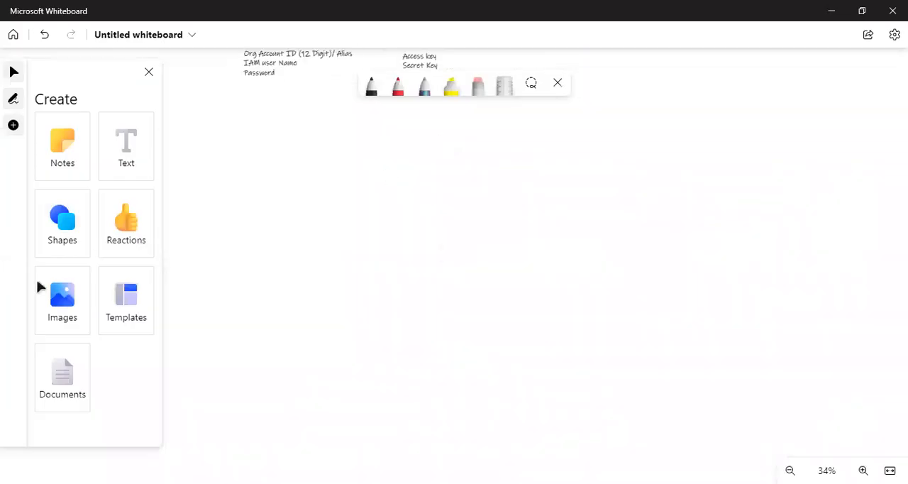
left_click(74, 227)
left_click_drag(291, 169, 389, 229)
left_click(43, 137)
left_click(92, 129)
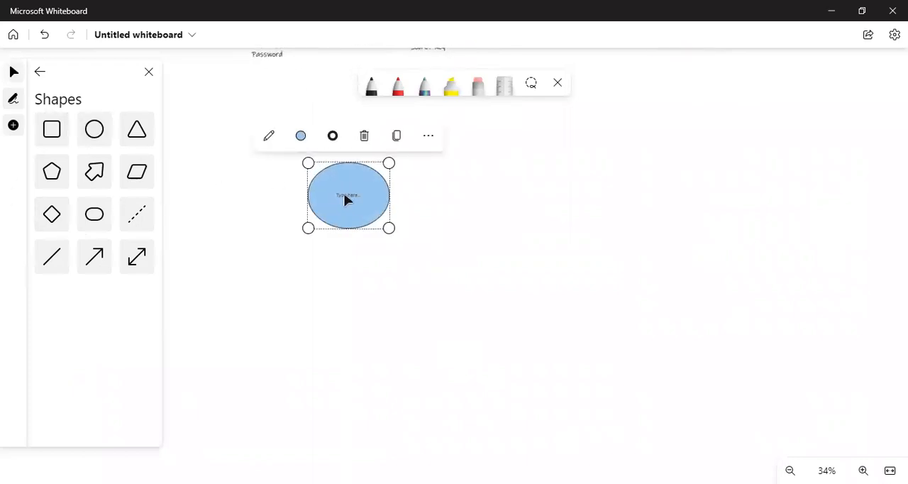
type("Root User")
Step: Duplicate the Root User ellipse, place the copy directly below it and relabel the copy "IAM User"
key("ctrl+c")
key("ctrl+v")
left_click_drag(408, 234, 325, 284)
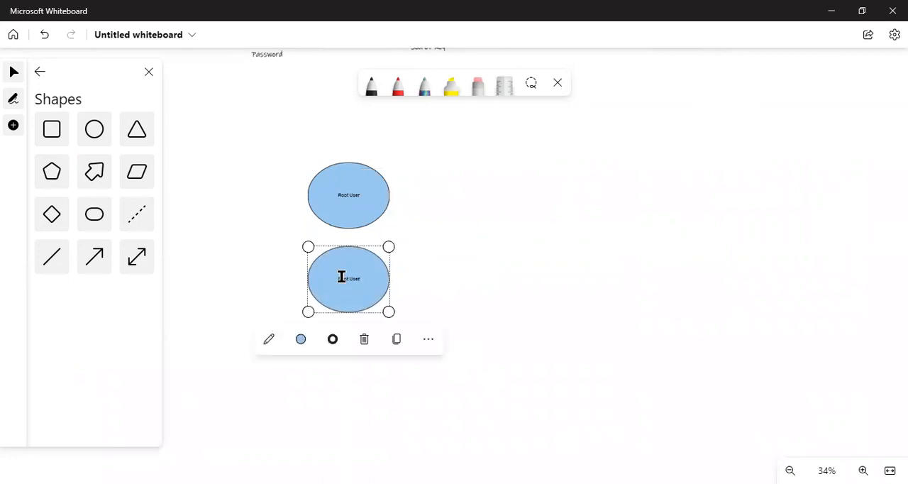
double_click(341, 277)
type("IAM User")
left_click(419, 276)
left_click(339, 298)
left_click(397, 268)
Step: Draw a parallelogram to the right of the ellipses, label it "AWS services (Policies)" and move it slightly closer to them
left_click(135, 171)
left_click_drag(496, 182, 613, 278)
left_click_drag(543, 238, 535, 238)
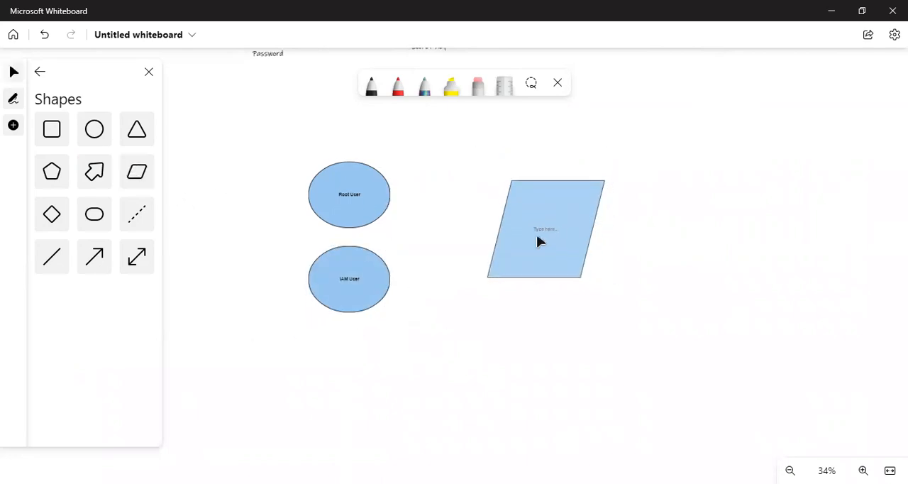
left_click(539, 228)
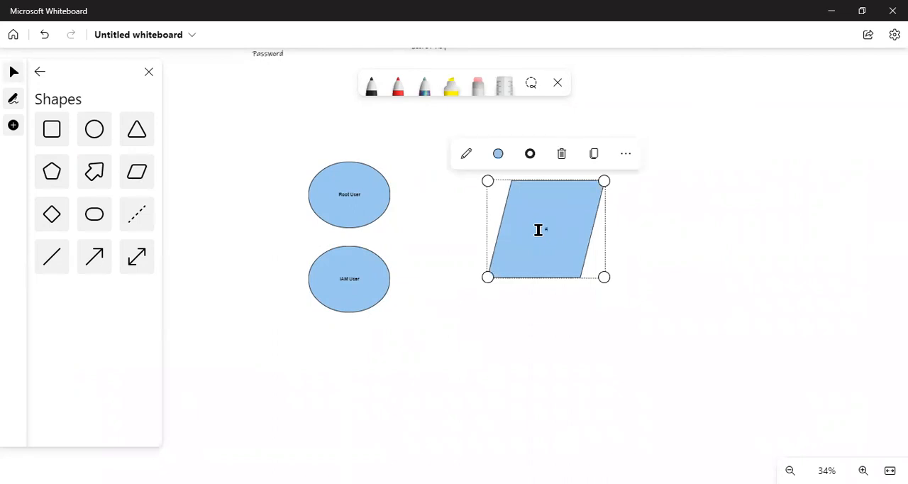
type("AWS services (")
type("Policies")
left_click(463, 303)
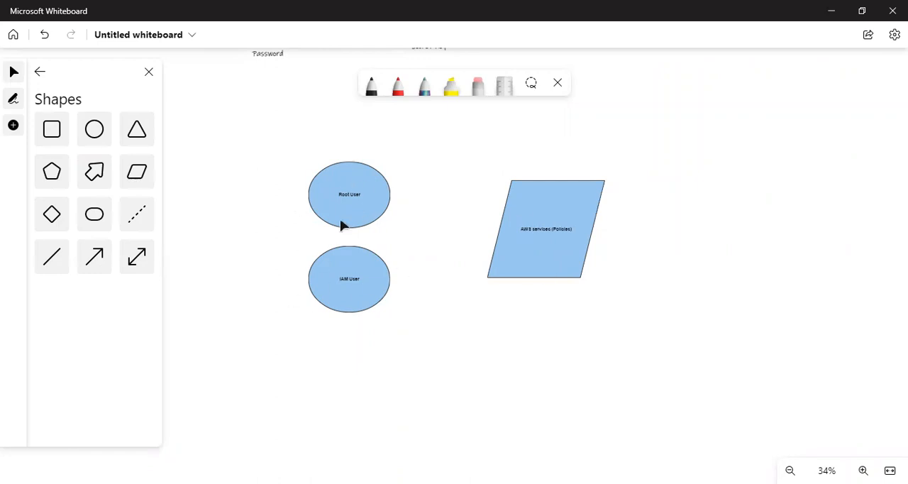
mouse_move(526, 253)
left_mouse_down()
mouse_move(465, 242)
mouse_move(517, 243)
left_mouse_up()
Step: Draw a rounded rectangle to the lower right of the parallelogram and label it "Ec2- server"
left_click(137, 171)
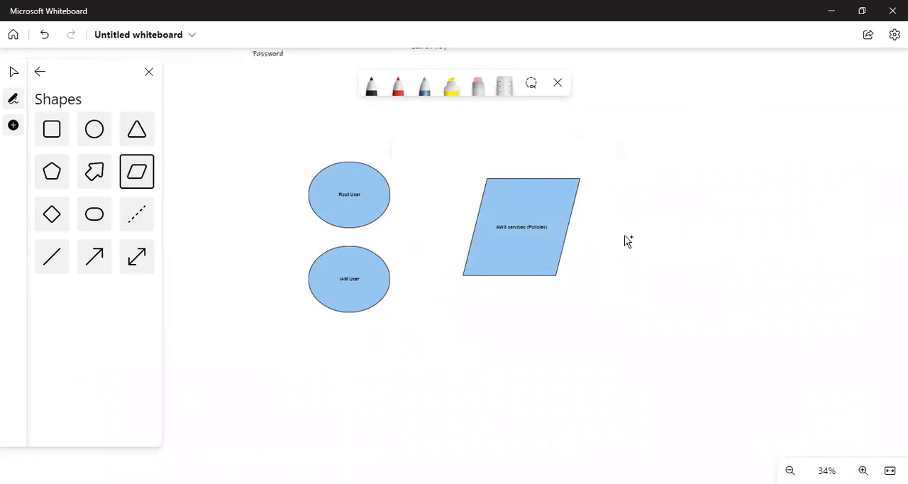
left_click(92, 219)
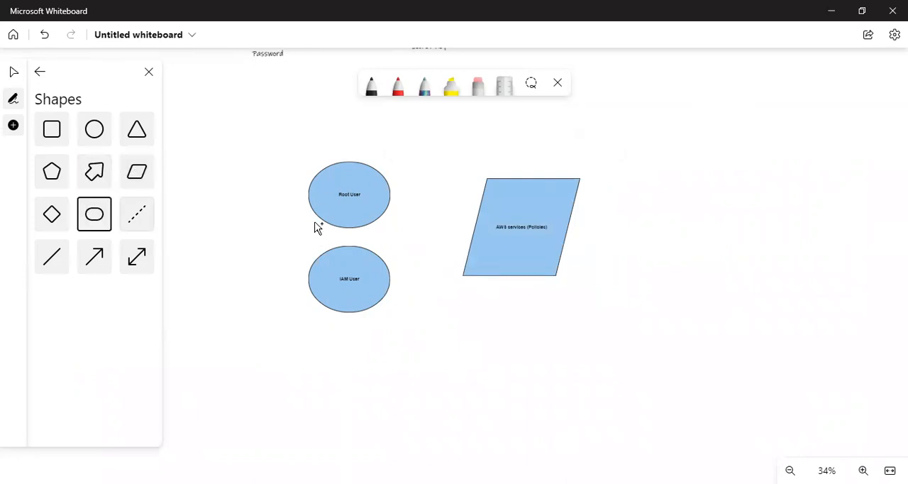
left_click_drag(645, 238, 781, 293)
left_click_drag(691, 254, 714, 287)
left_click(714, 288)
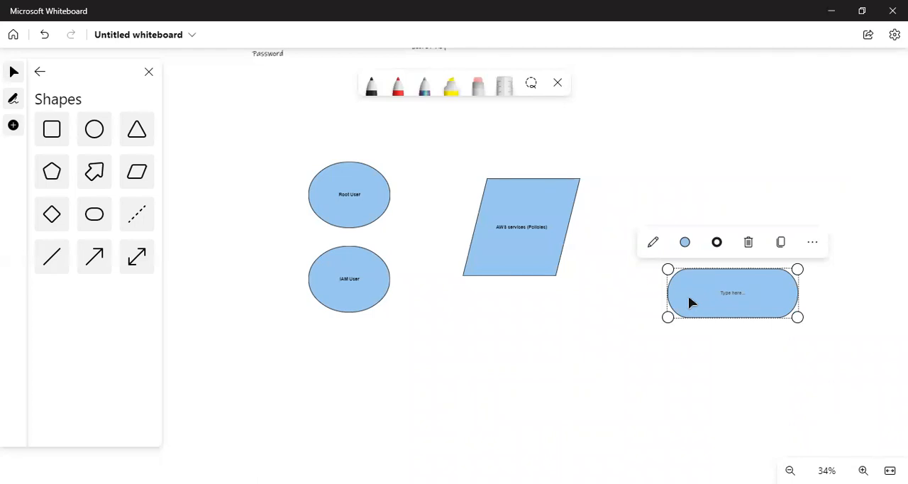
left_click_drag(686, 296, 668, 297)
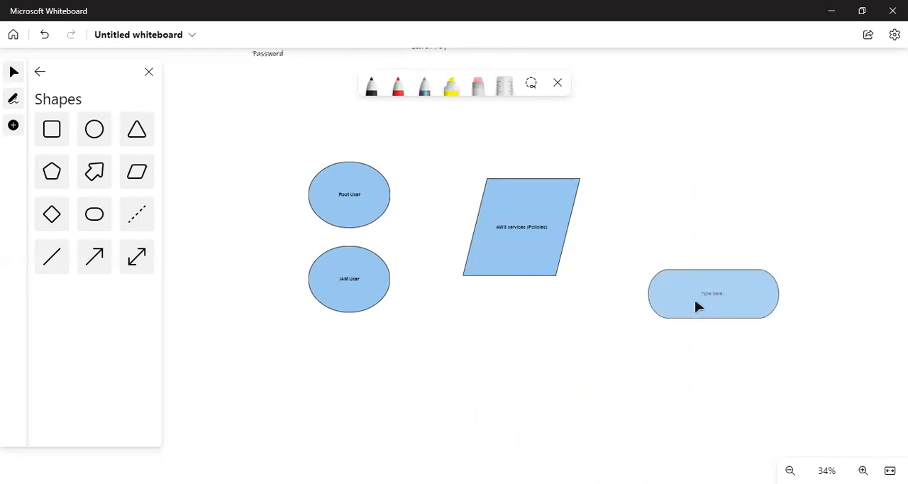
left_click(703, 291)
type("EC2- server")
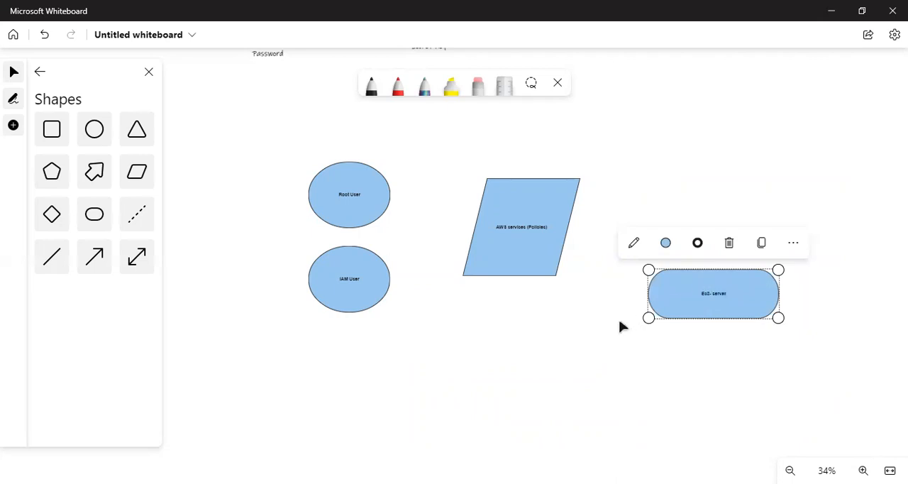
left_click(624, 424)
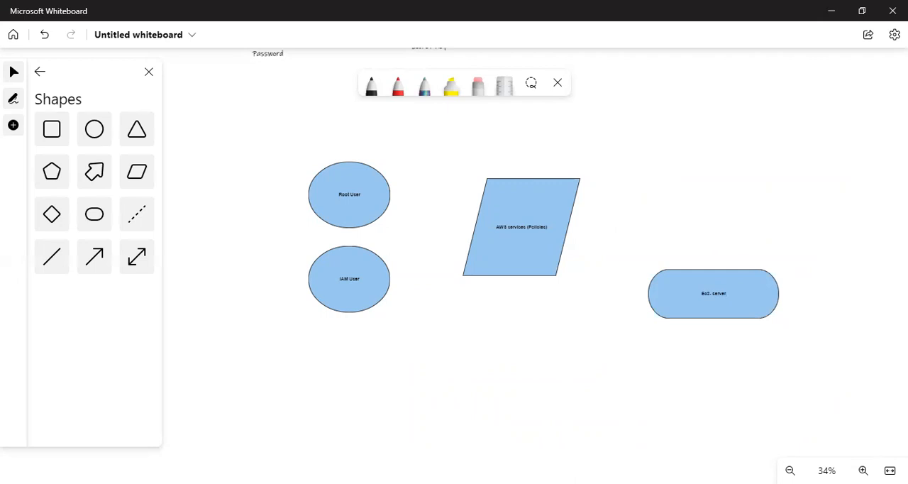
Step: Switch to the AWS console in the browser, open the IAM service and start creating a new role
key("alt+Tab")
left_click(148, 81)
type("iam")
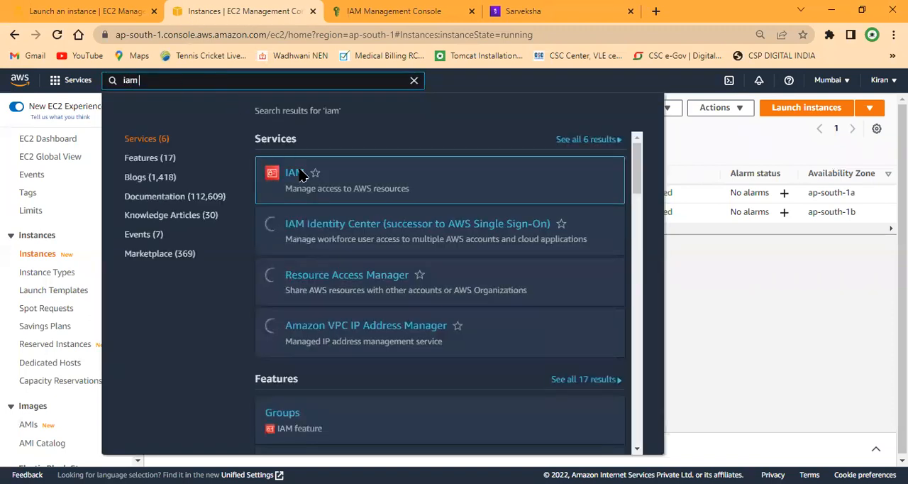
left_click(299, 178)
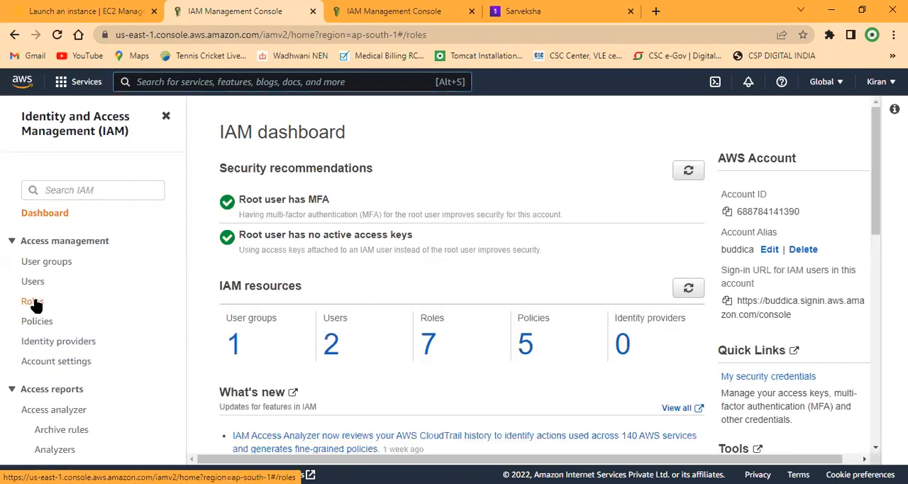
left_click(32, 302)
left_click(817, 160)
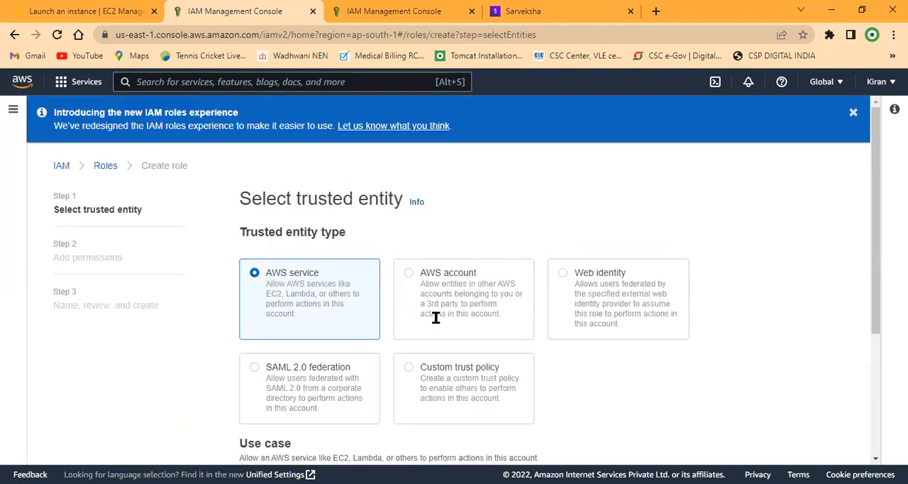
Step: Choose EC2 as the use case for the AWS service trusted entity and continue to adding permissions
scroll(422, 319, "down", 1)
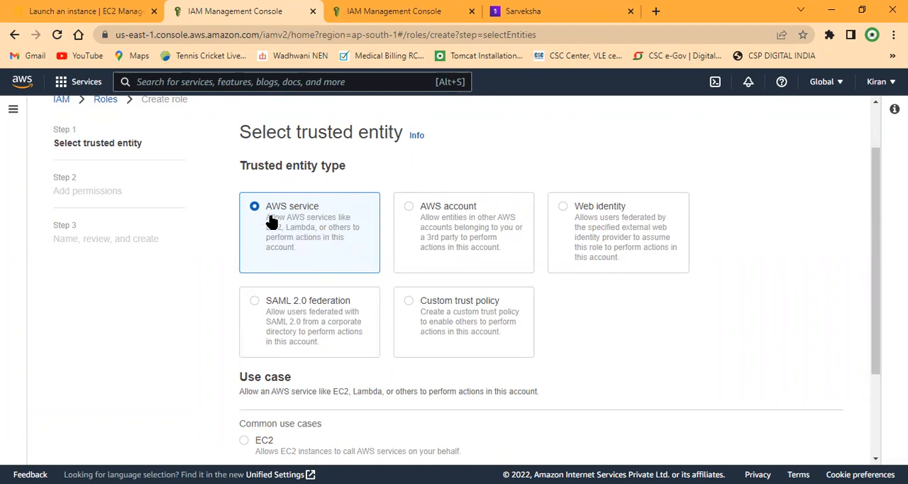
scroll(273, 217, "down", 2)
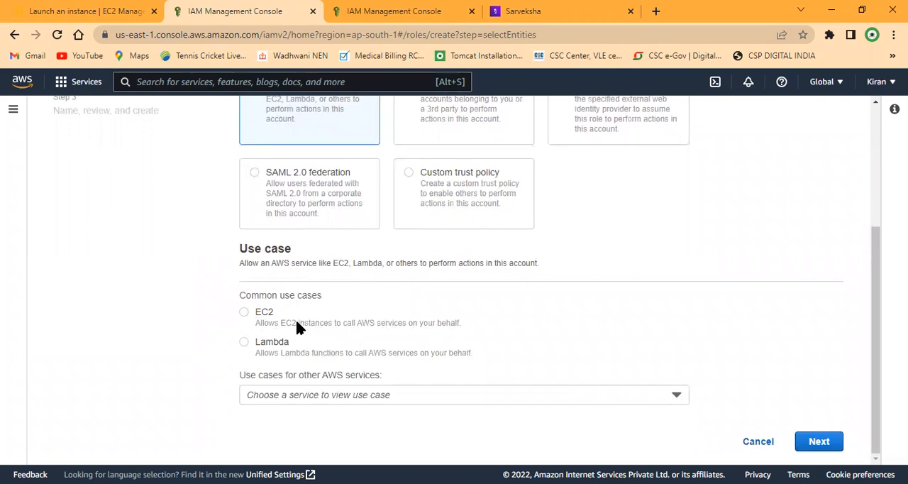
left_click(244, 316)
left_click(378, 395)
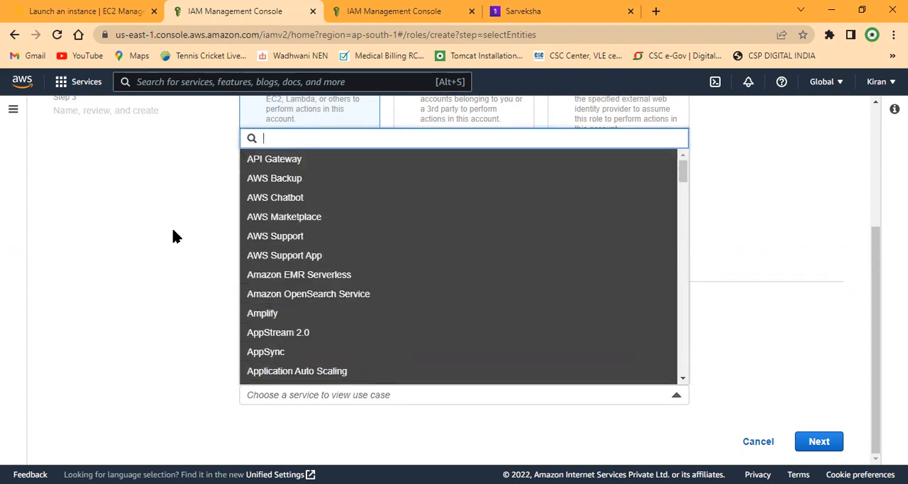
left_click(136, 228)
left_click(815, 440)
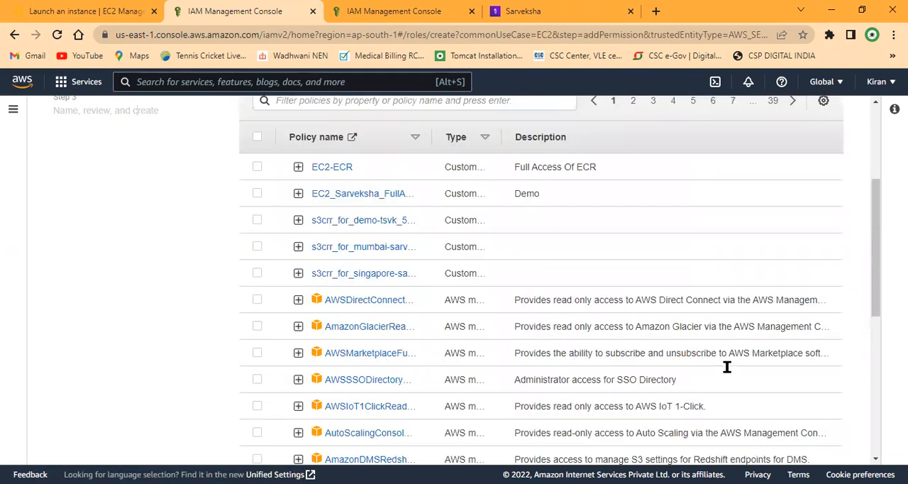
Step: Filter the permissions policies by "s3" and select AmazonS3FullAccess
scroll(447, 277, "up", 4)
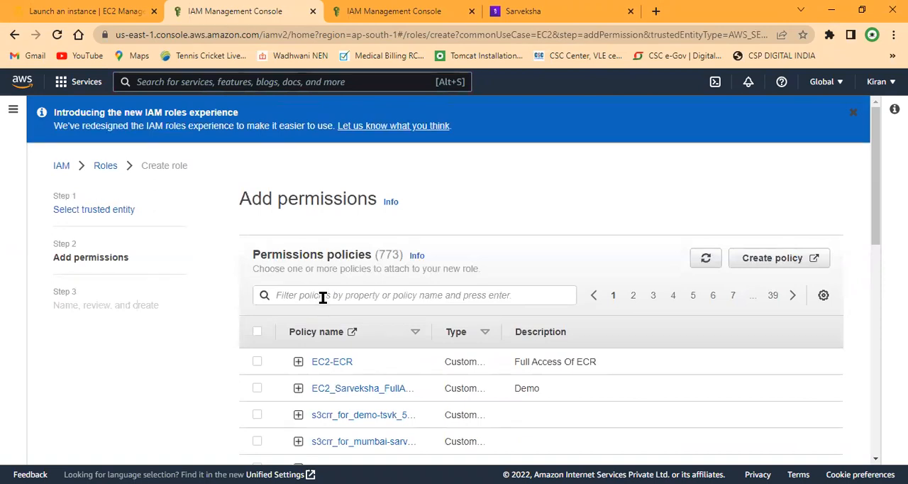
left_click(323, 297)
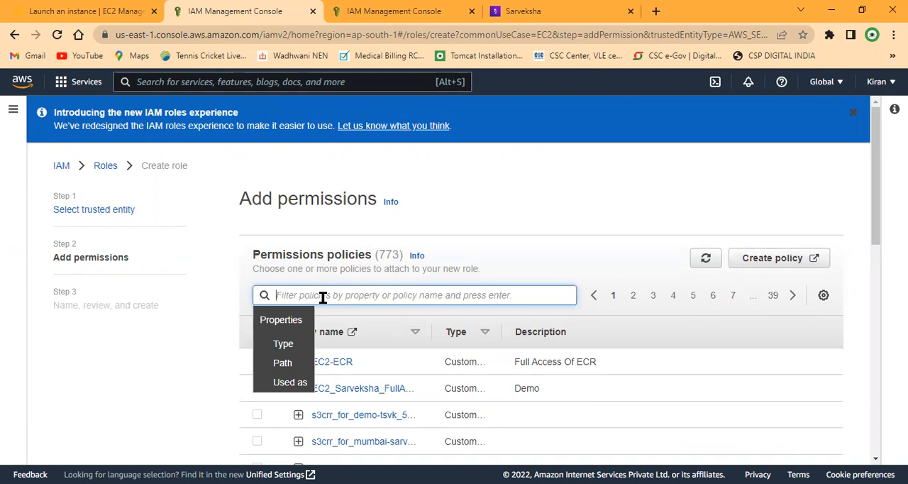
type("s3")
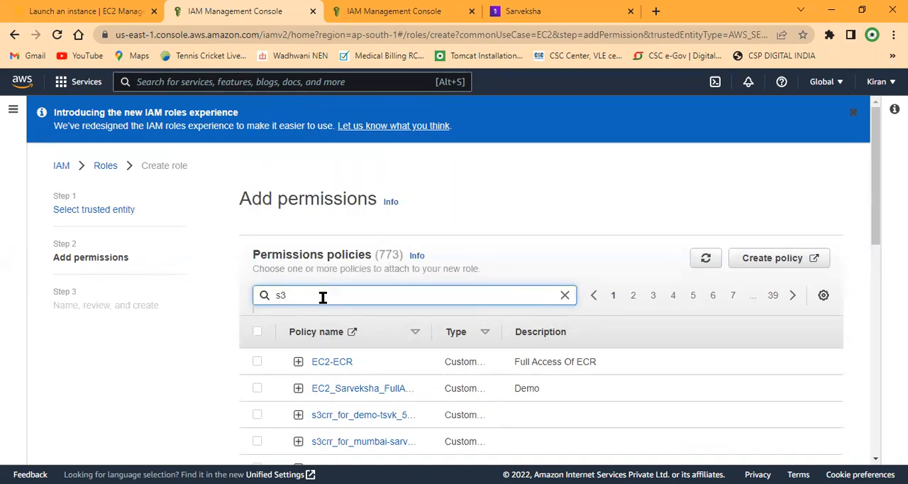
key("Return")
scroll(330, 301, "down", 2)
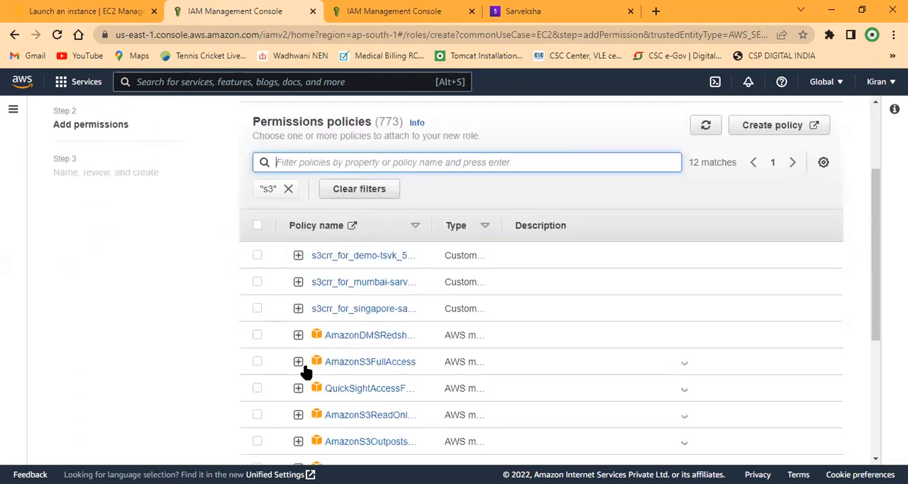
left_click(257, 361)
Step: Replace the s3 filter with "iam", select the IAMFullAccess policy and remove the iam filter
scroll(304, 293, "up", 2)
left_click(289, 323)
left_click(289, 296)
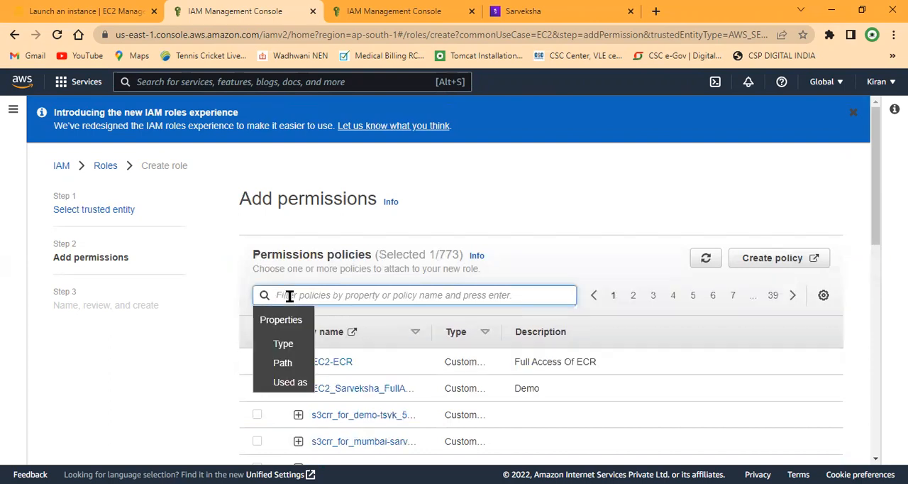
type("iam")
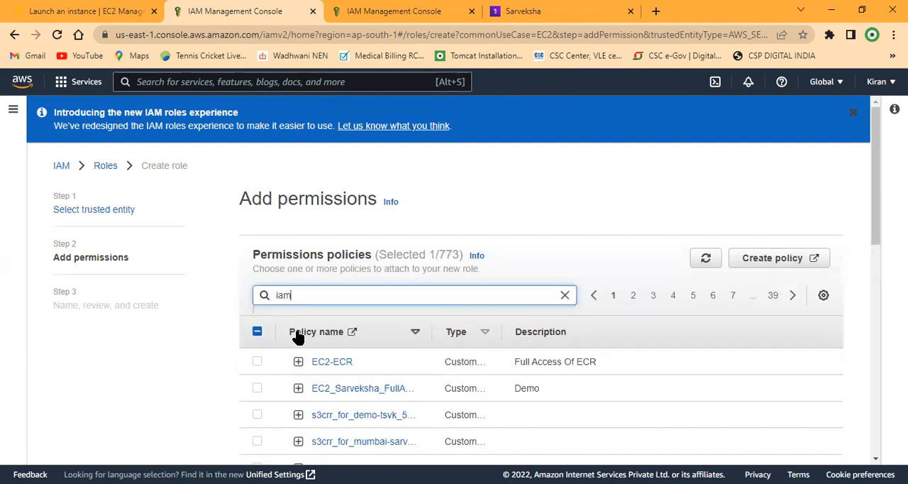
scroll(298, 337, "down", 3)
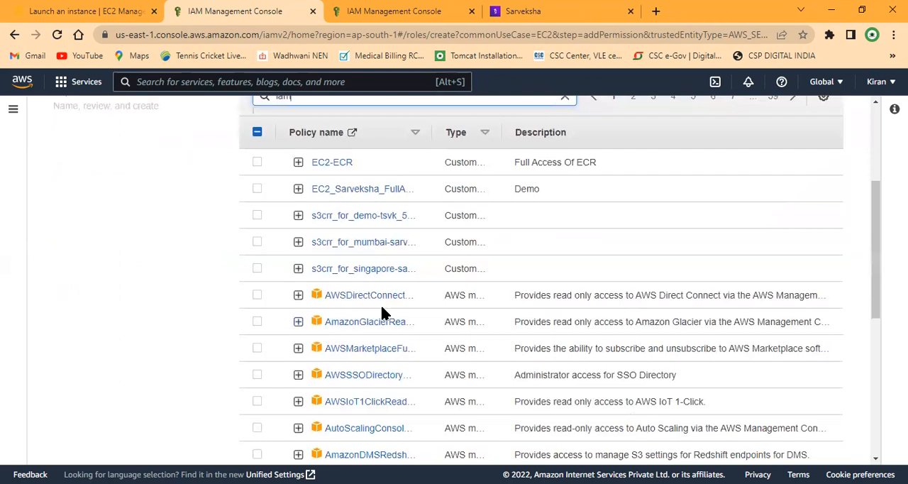
scroll(382, 311, "up", 3)
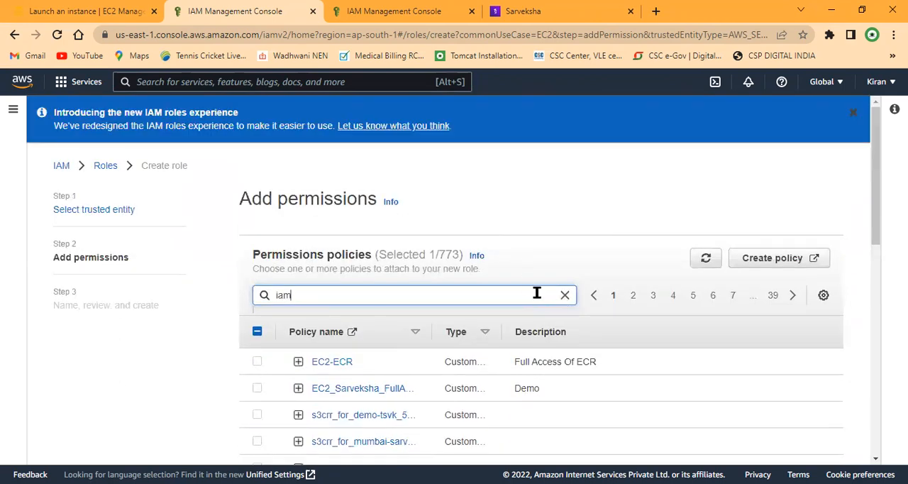
key("Return")
scroll(306, 316, "down", 2)
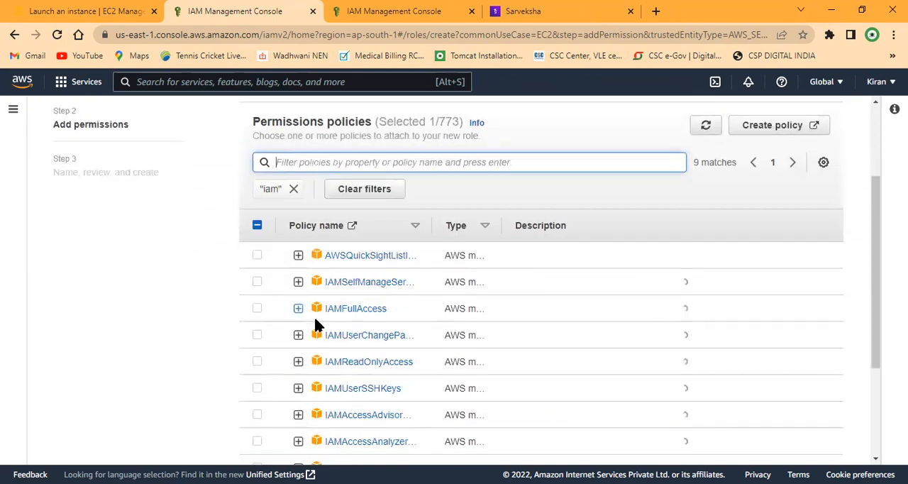
left_click(257, 308)
left_click(309, 164)
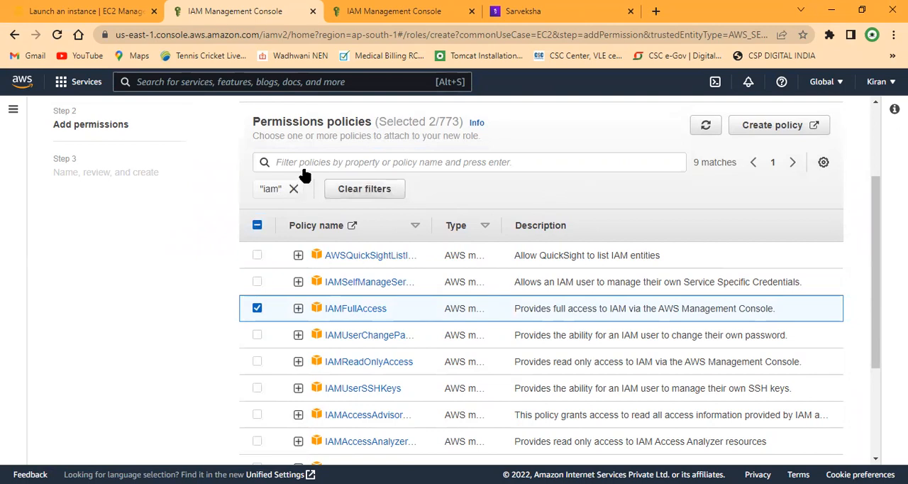
left_click(293, 188)
left_click(300, 164)
type("ec2")
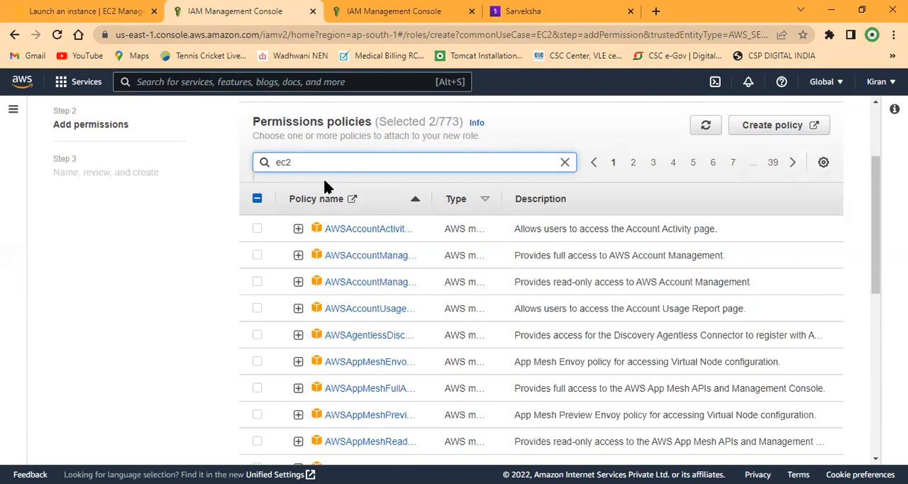
scroll(336, 240, "down", 1)
scroll(336, 240, "down", 1)
scroll(348, 263, "up", 1)
scroll(357, 258, "down", 4)
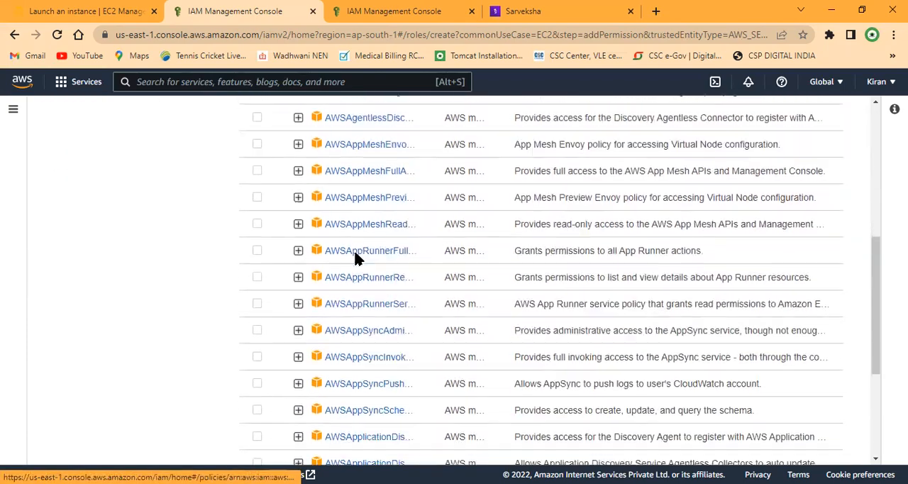
scroll(357, 257, "up", 4)
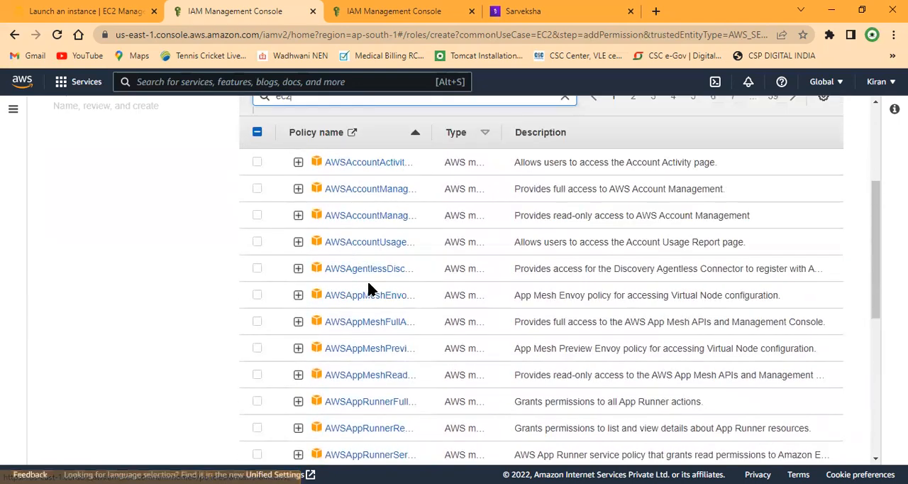
scroll(373, 403, "down", 1)
scroll(372, 403, "down", 5)
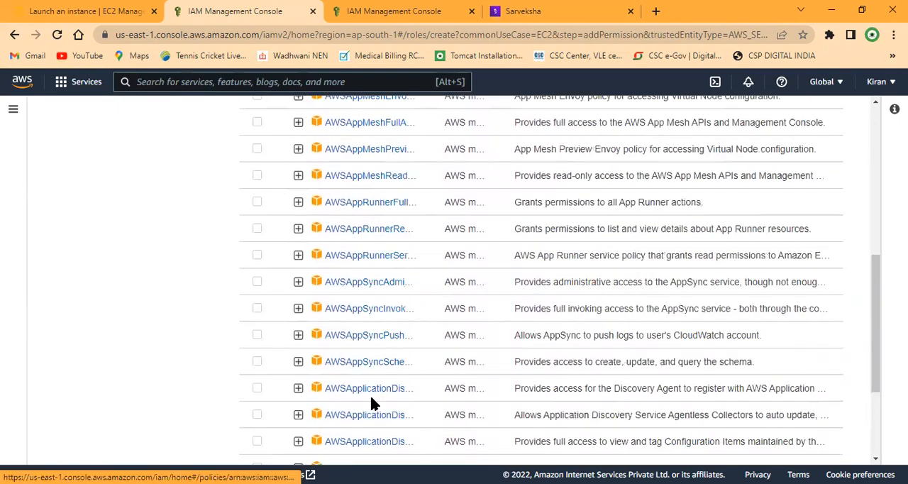
scroll(374, 403, "up", 8)
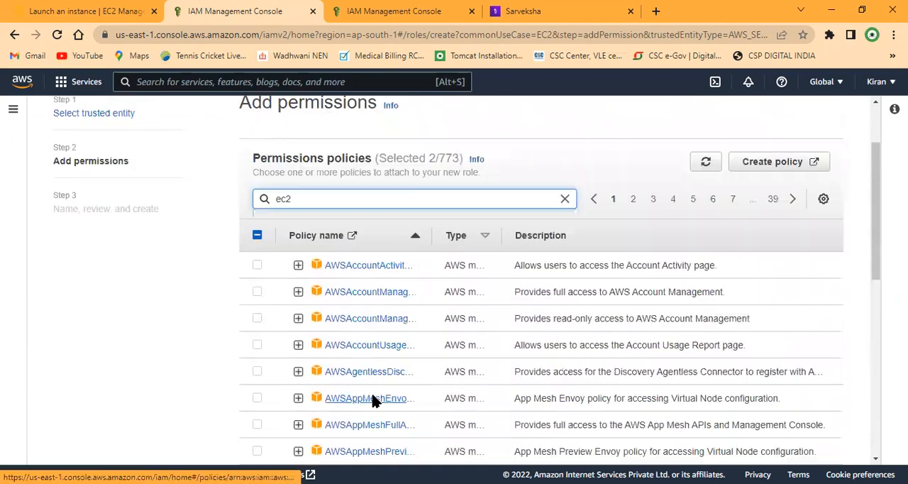
key("BackSpace")
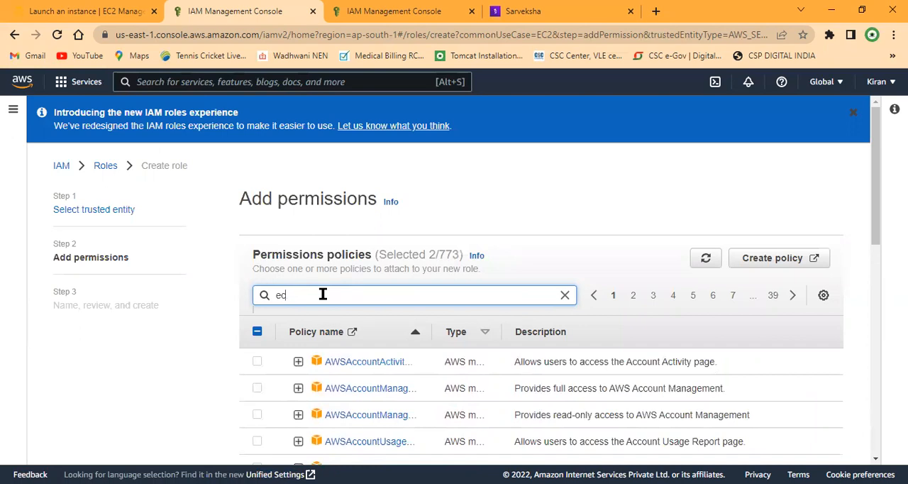
type("c")
key("Return")
left_click(293, 322)
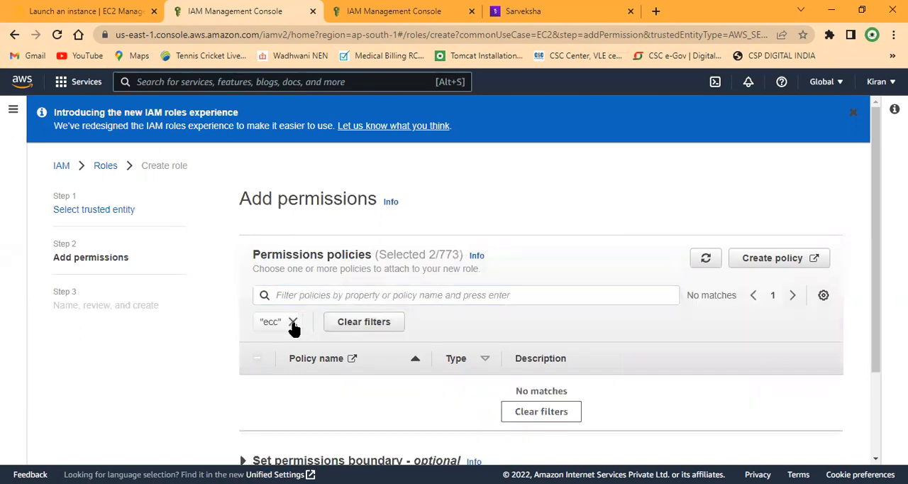
Step: Filter the permissions policies by "ec2" and widen the policy name column to show the full names
left_click(297, 295)
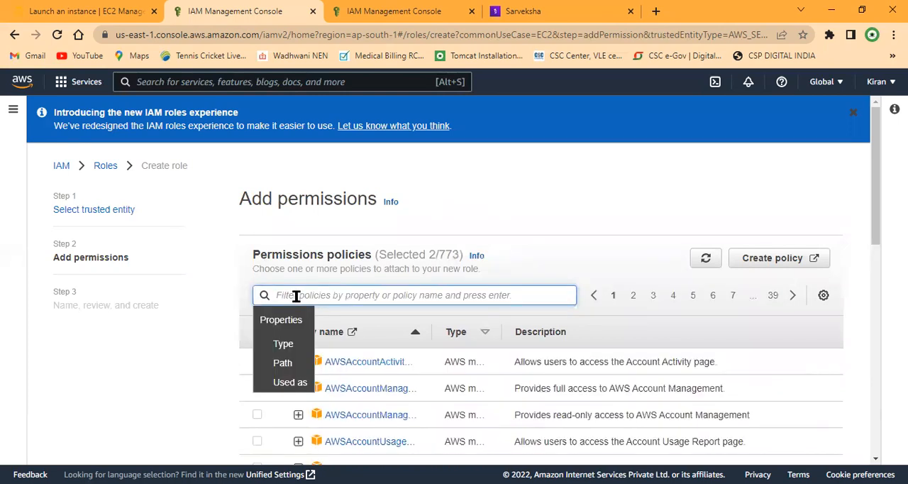
type("ec2")
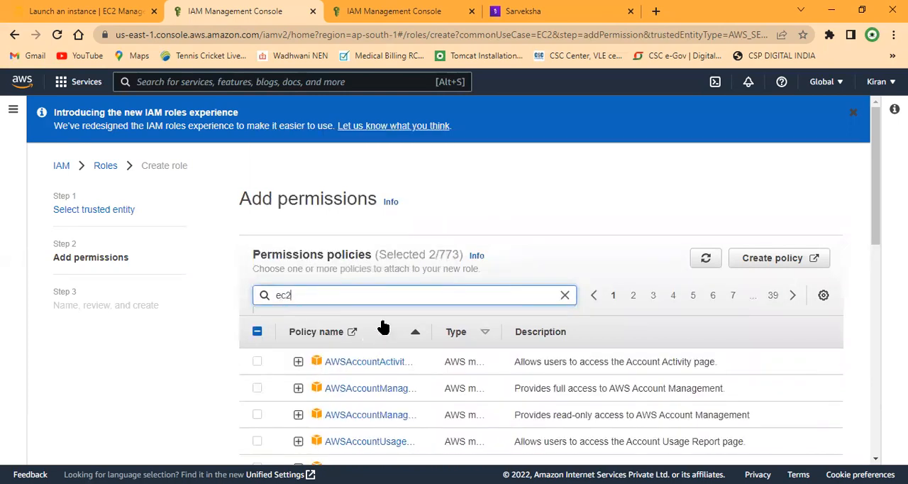
key("Return")
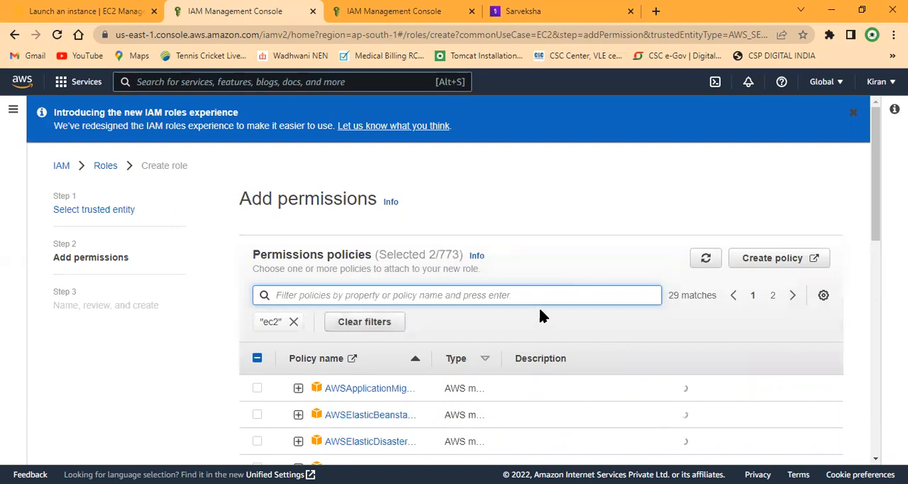
scroll(543, 337, "down", 2)
scroll(608, 338, "down", 1)
scroll(659, 327, "up", 1)
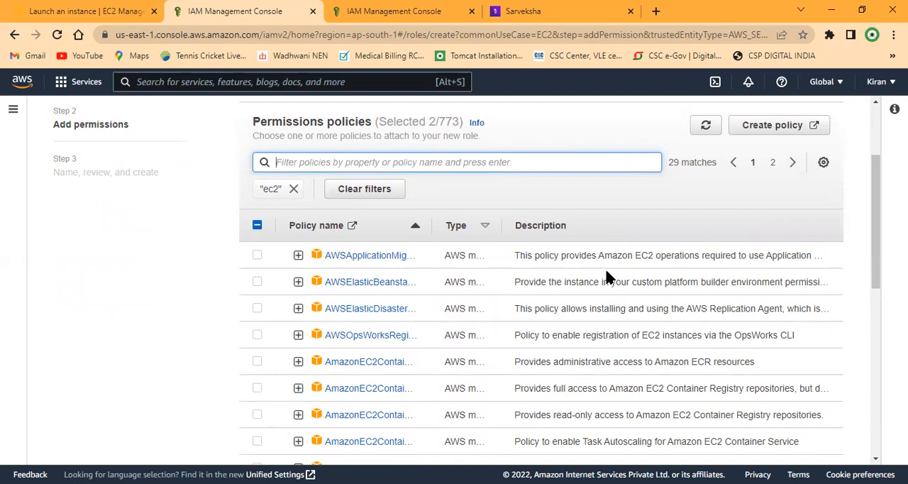
scroll(567, 266, "down", 1)
left_click_drag(442, 159, 587, 159)
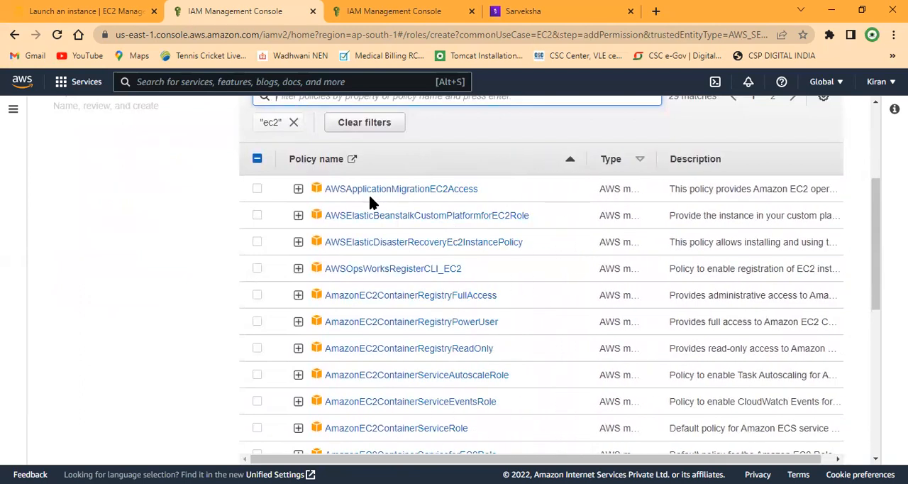
Step: Select the AmazonEC2FullAccess policy and continue to the role's name and review page
scroll(389, 351, "down", 2)
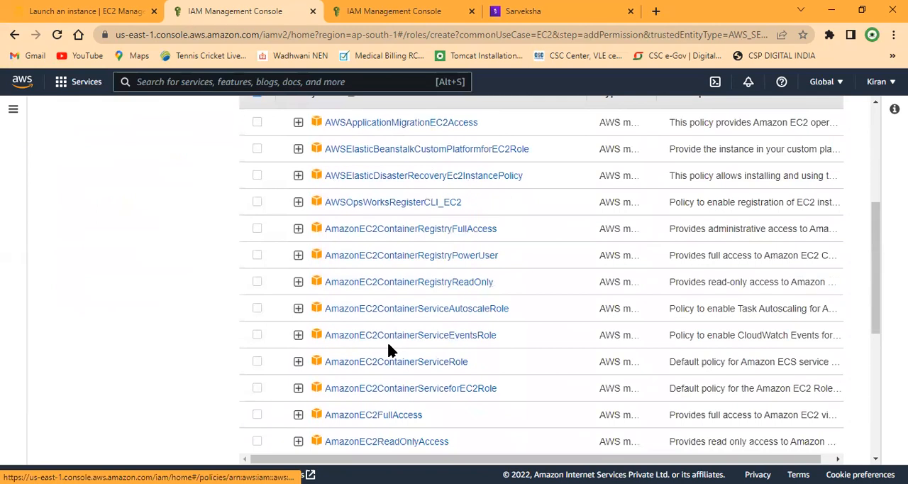
left_click(258, 350)
scroll(774, 380, "down", 4)
left_click(825, 443)
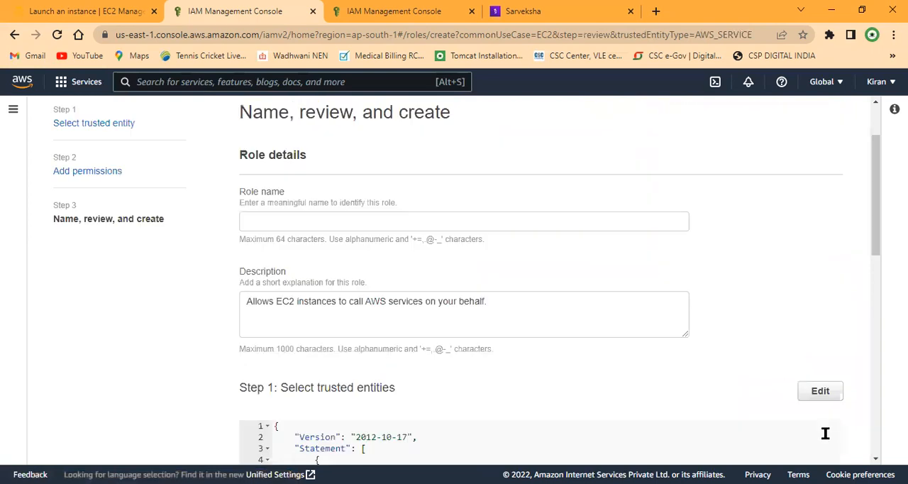
Step: Name the role "Demo_IAM-Role"
left_click(317, 222)
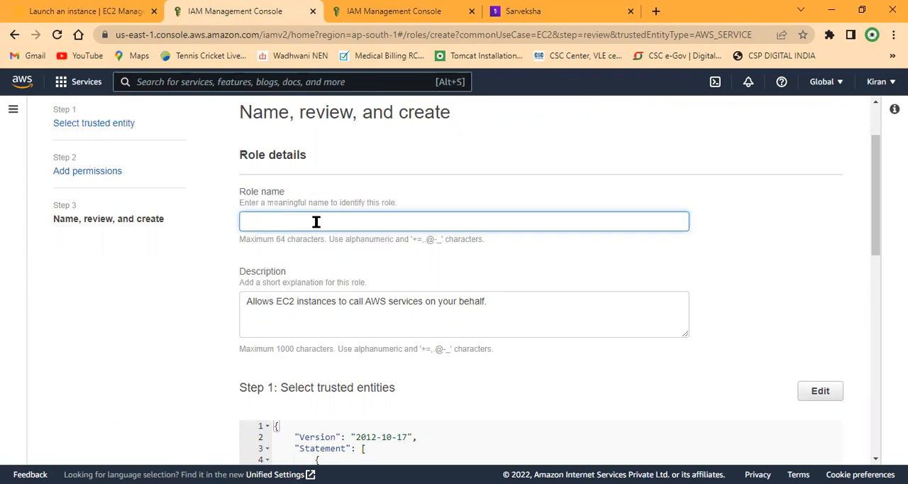
type("Demo_IAM-Role")
Step: Review the role's description and attached policies, then create the role
left_click_drag(364, 301, 423, 305)
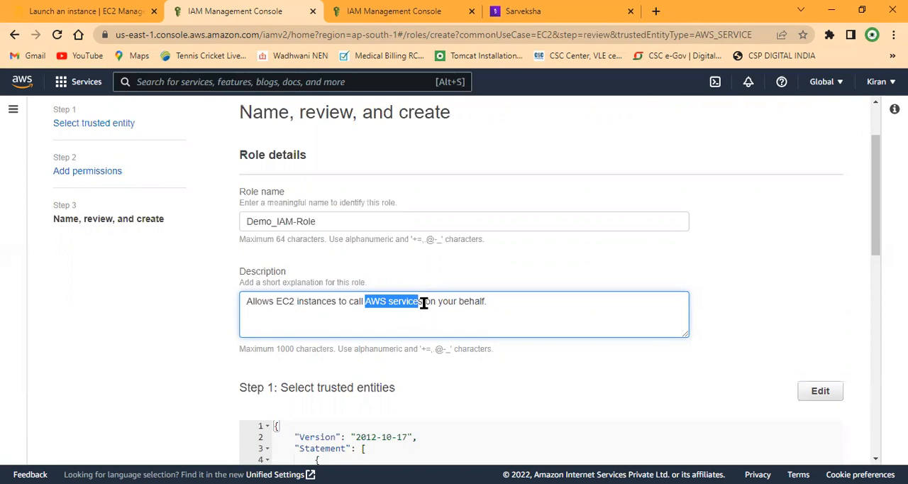
scroll(371, 320, "down", 10)
scroll(578, 316, "up", 5)
scroll(580, 318, "down", 5)
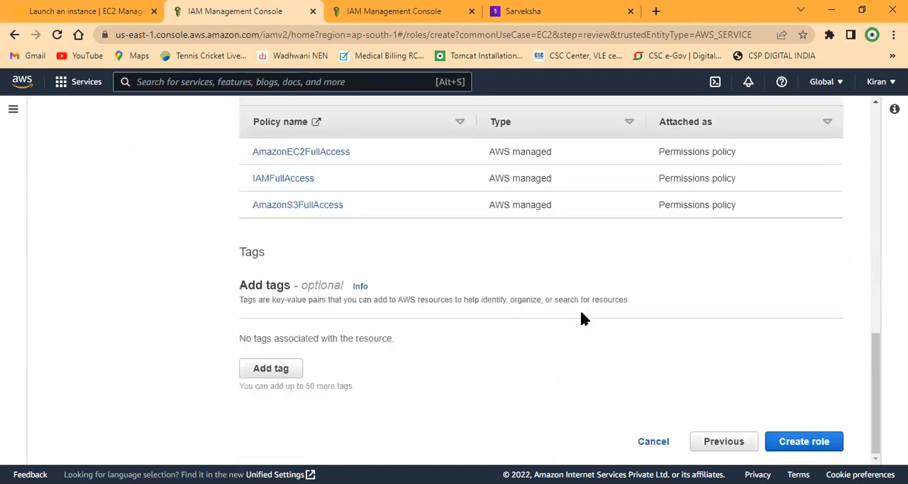
left_click(825, 443)
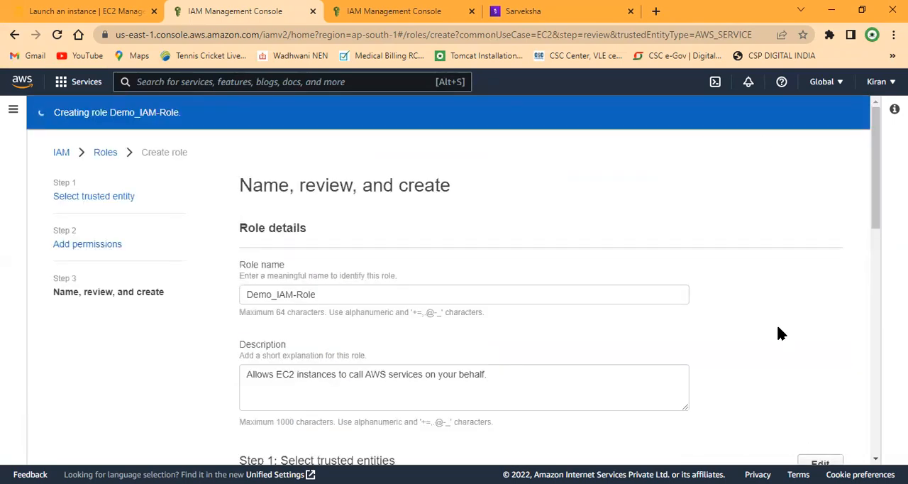
Step: Check the EC2 trusted entity definition of Demo_IAM-Role and finish creating the role
scroll(777, 323, "down", 3)
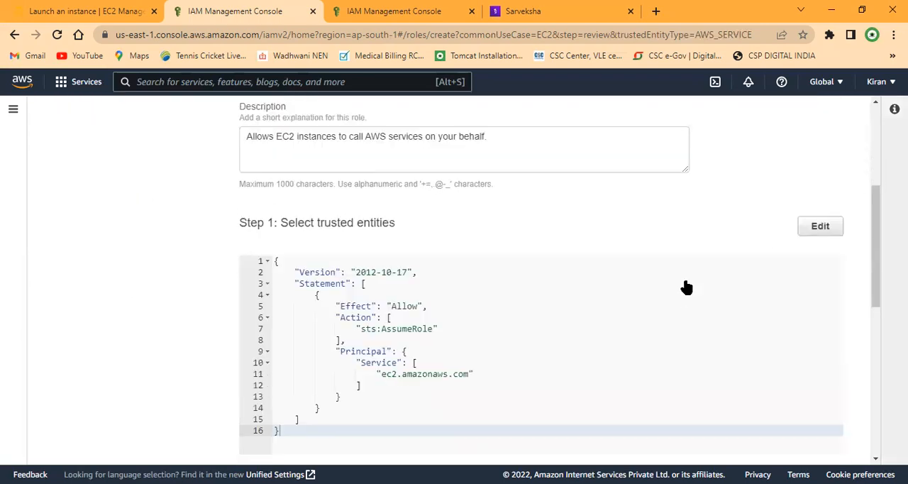
scroll(685, 291, "down", 6)
left_click(780, 442)
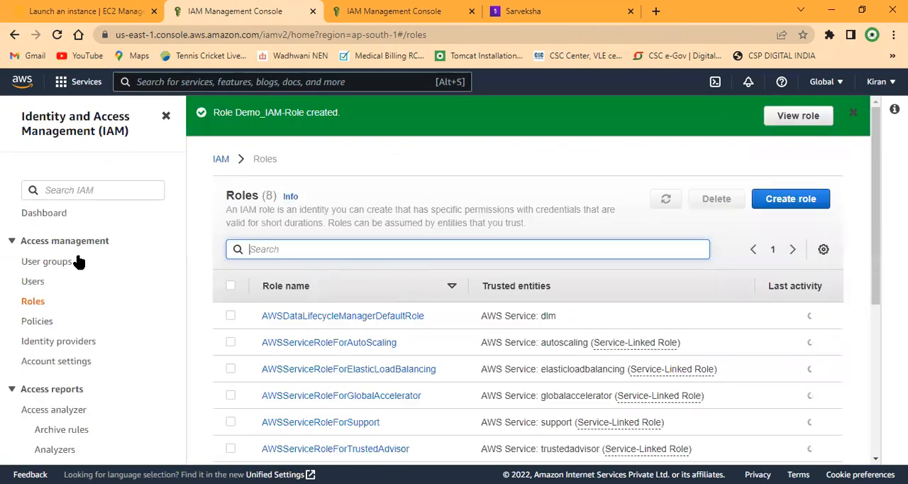
Step: Close the signed-out EC2 instance launch page and return to the IAM roles list
left_click(85, 9)
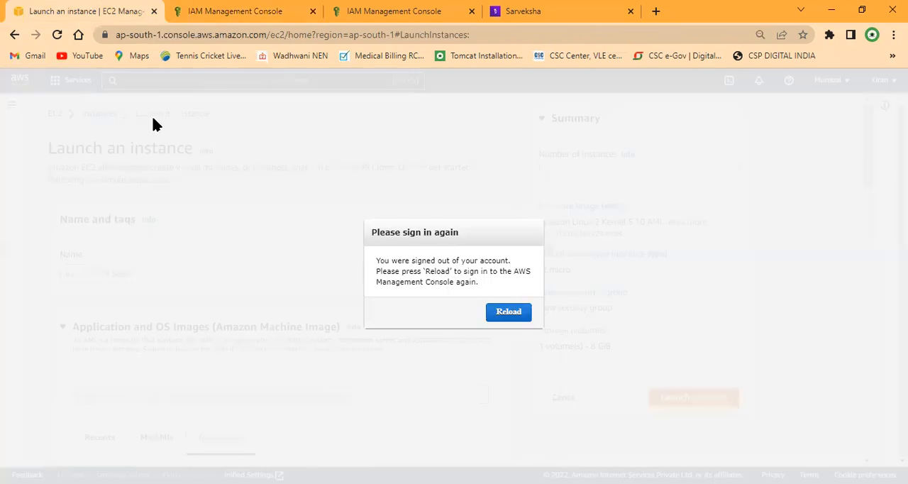
left_click(154, 12)
left_click(181, 7)
left_click(117, 7)
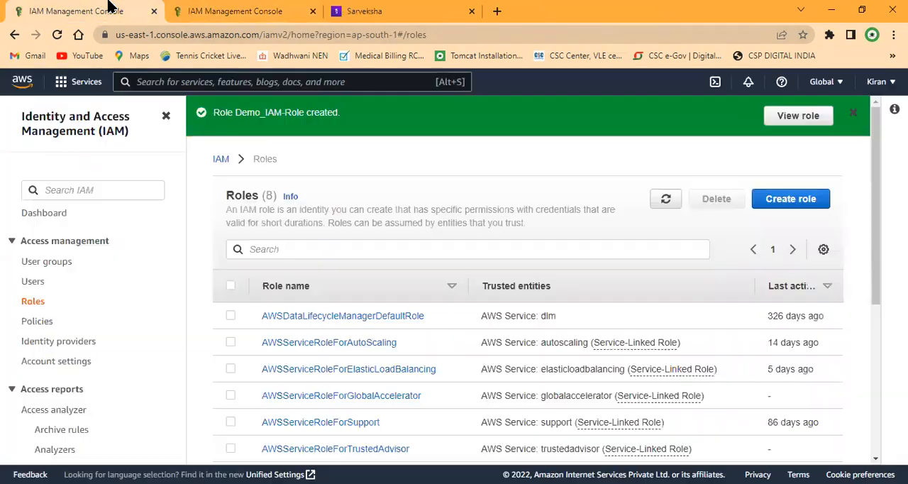
Step: Search the services for "ec2", open the EC2 console, and close the remaining signed-out IAM page
left_click(259, 84)
type("ec2")
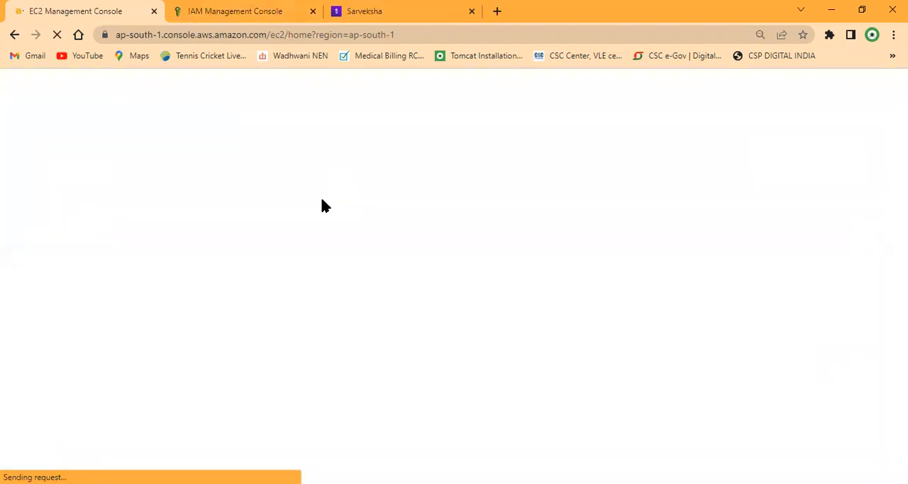
left_click(229, 8)
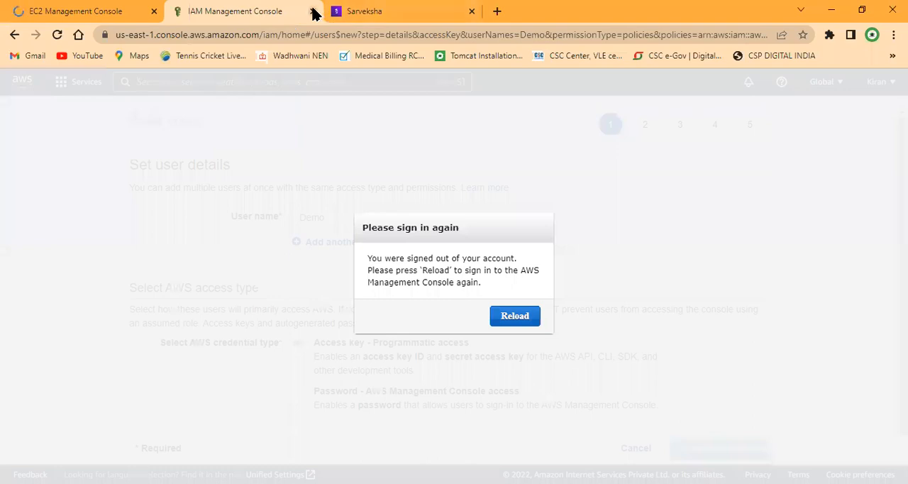
left_click(313, 11)
left_click(114, 6)
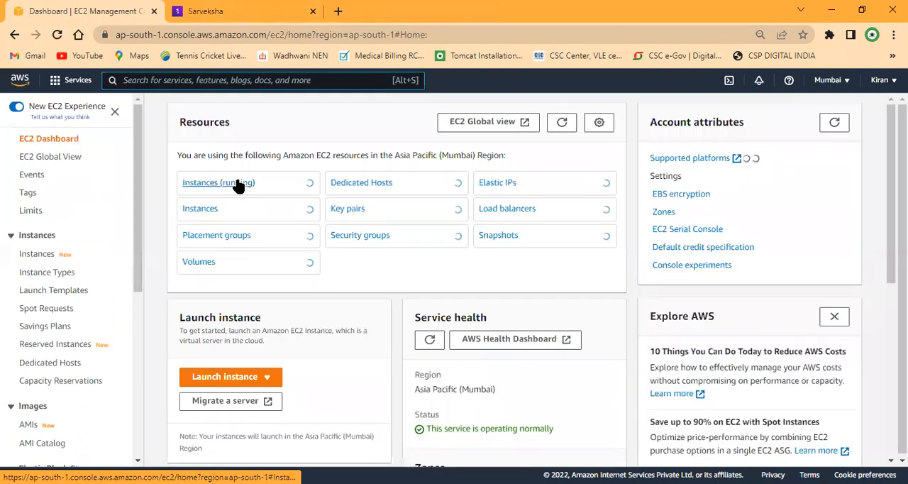
Step: Open the running instances list, start launching a new instance, and name it "Demo_EC2"
left_click(238, 185)
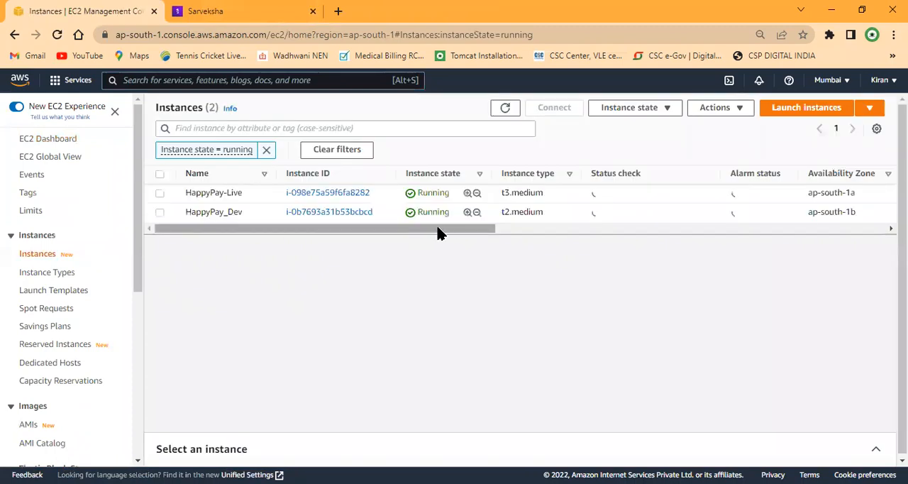
left_click(830, 112)
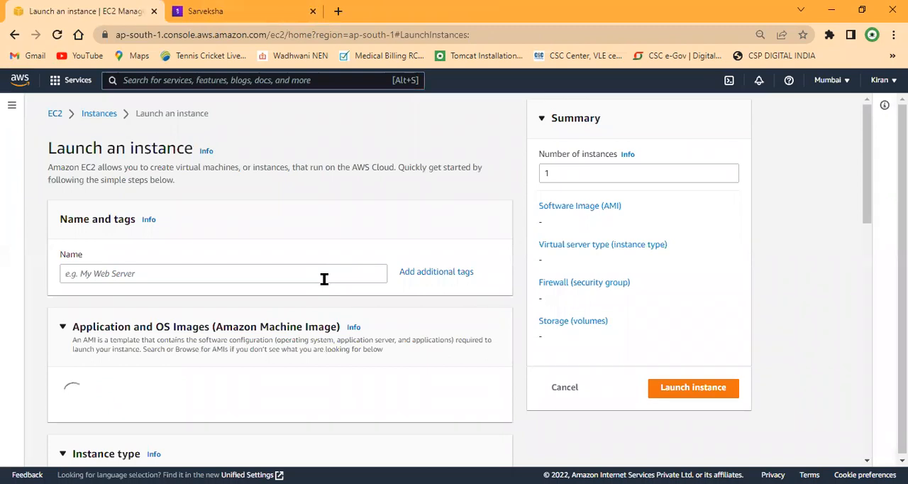
left_click(324, 277)
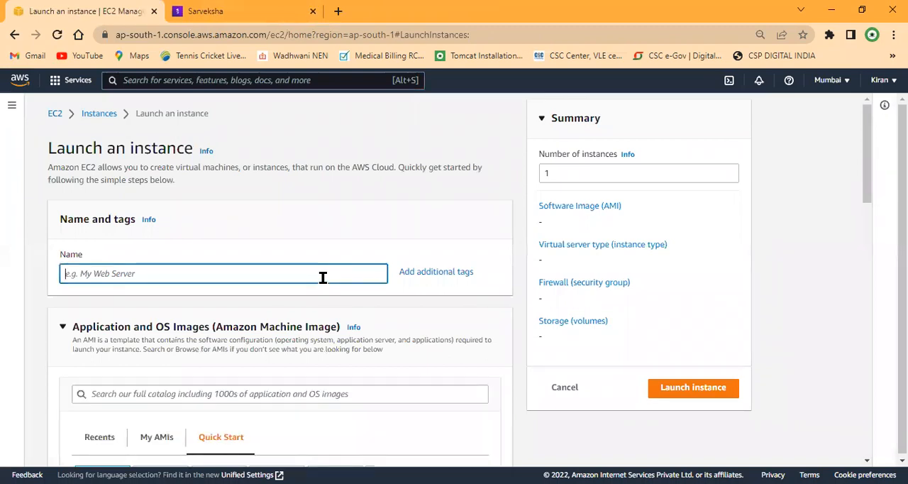
type("Demo")
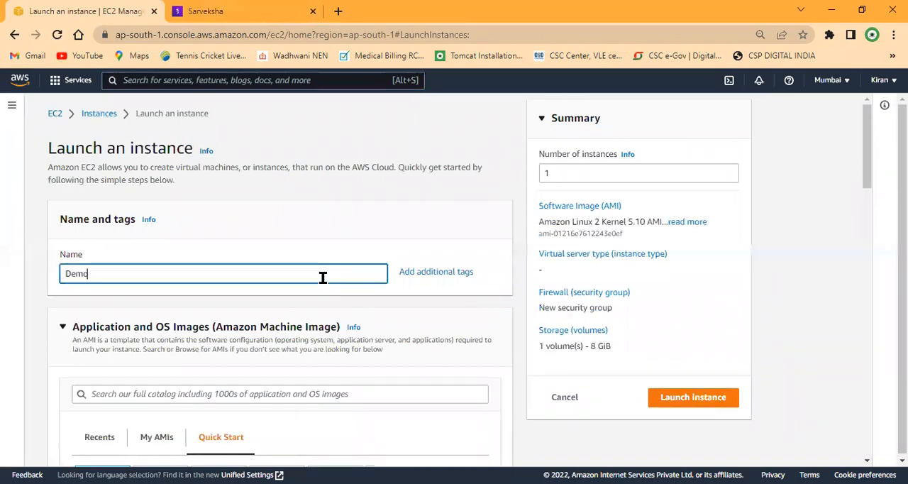
type("_EC@")
key("BackSpace")
type("2")
Step: Keep the Amazon Linux 2 image and t2.micro type, and choose the Demo key pair for the instance
scroll(341, 279, "down", 4)
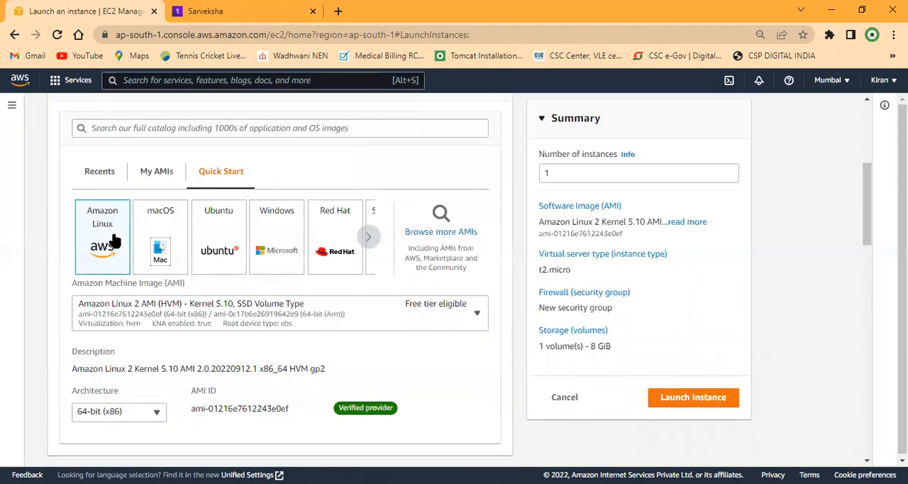
scroll(215, 279, "down", 5)
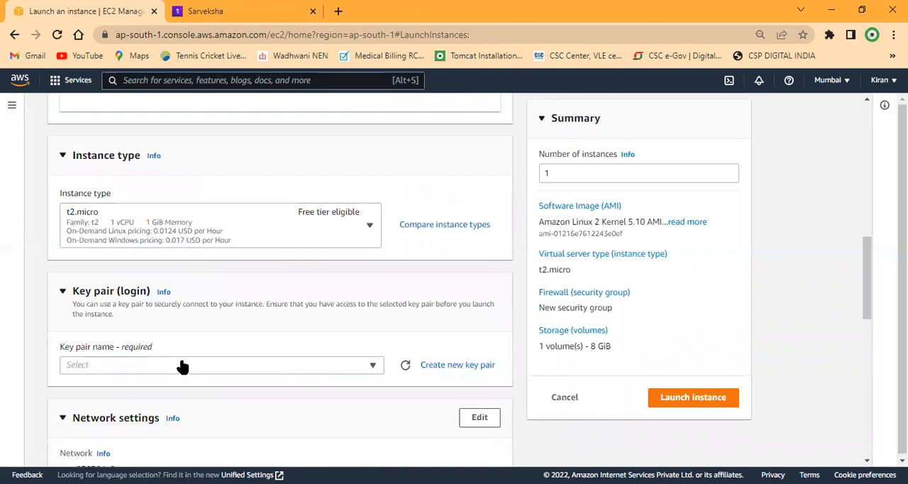
scroll(183, 366, "down", 1)
left_click(119, 293)
left_click(135, 361)
Step: Assign the existing security group MyWebSG to the instance instead of creating a new one
scroll(215, 342, "down", 3)
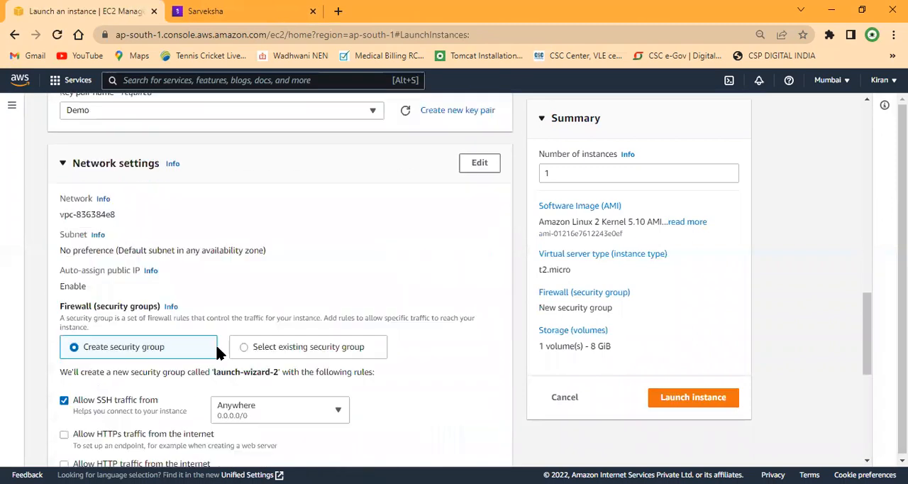
scroll(217, 350, "down", 1)
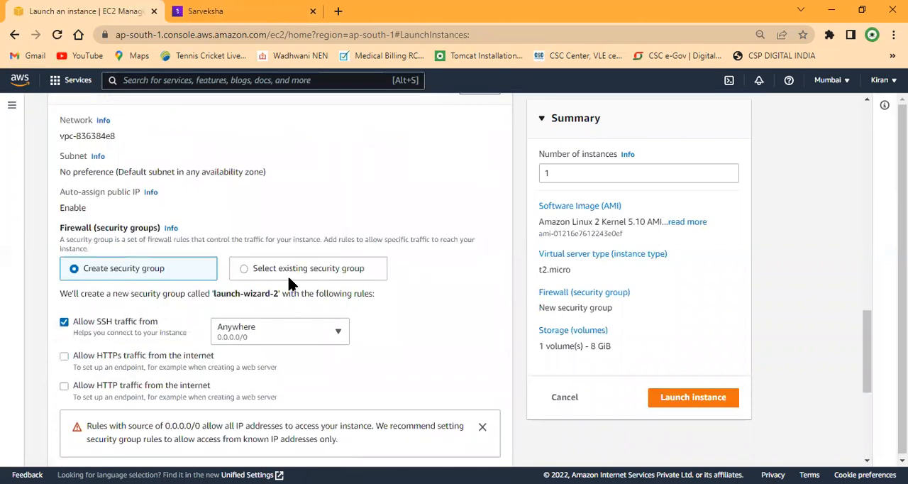
left_click(257, 275)
left_click(134, 310)
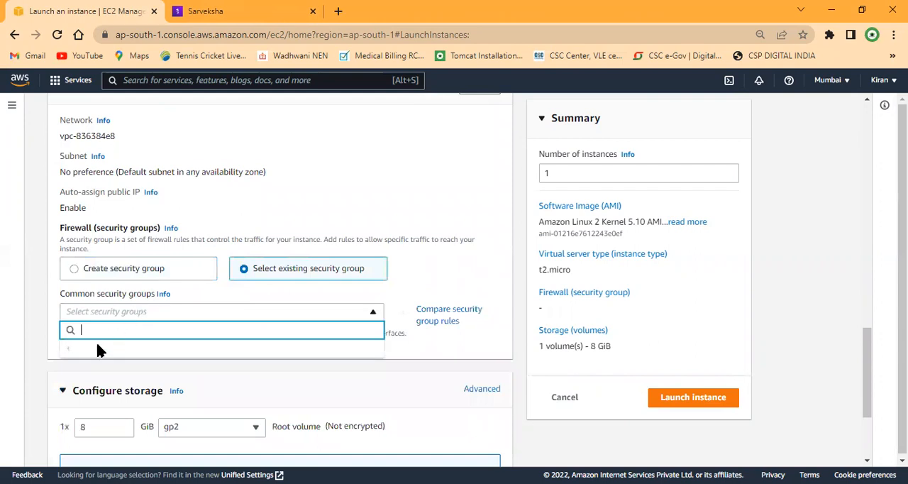
left_click(92, 222)
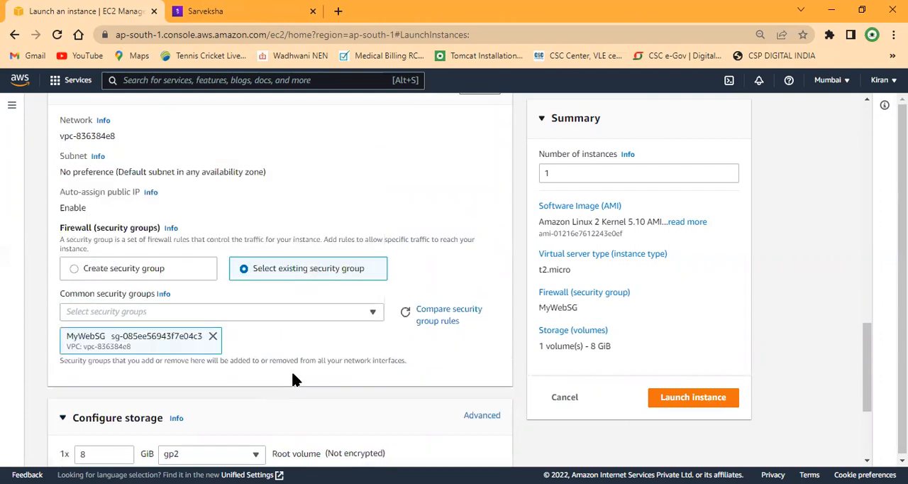
Step: Launch the instance with the default 8 GiB gp2 storage and open it in the instances list
scroll(293, 376, "down", 2)
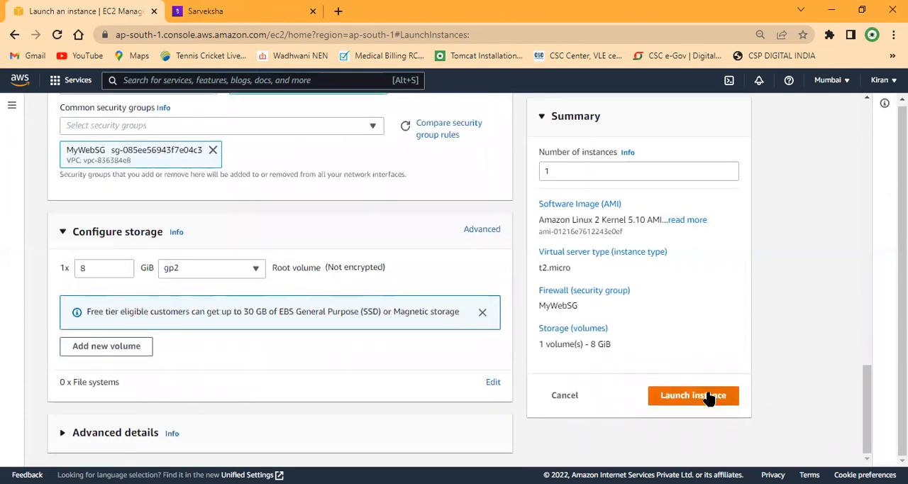
left_click(707, 395)
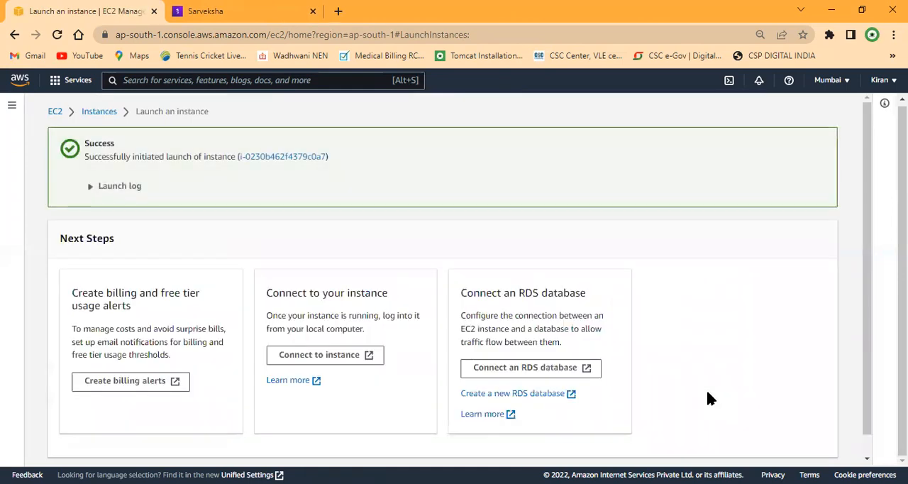
left_click(300, 156)
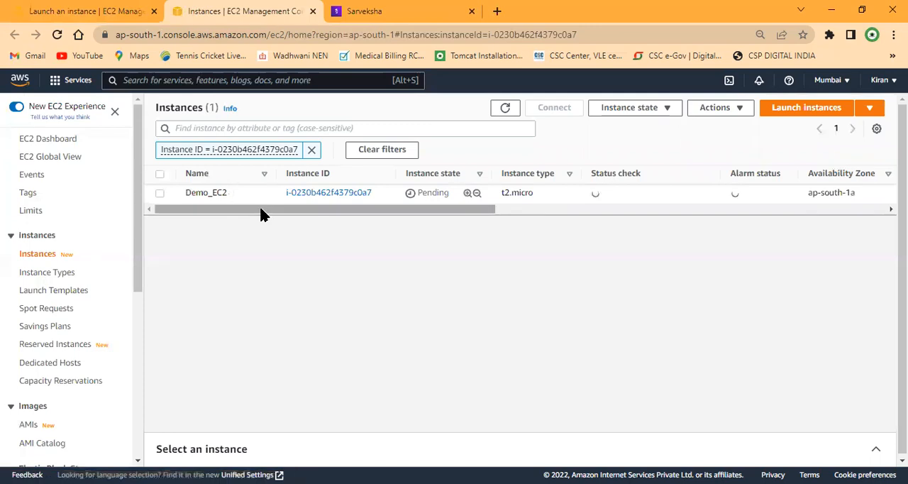
Step: Examine Demo_EC2's state and other columns in the instances list, and view its refreshed instance summary
scroll(264, 210, "right", 1)
scroll(252, 210, "left", 1)
scroll(264, 211, "right", 2)
scroll(253, 215, "left", 2)
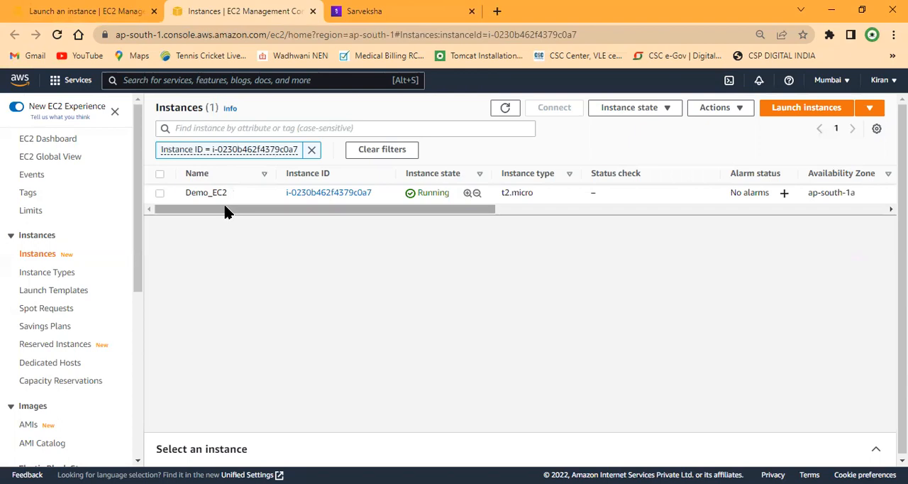
left_click_drag(306, 212, 176, 213)
left_click(339, 193)
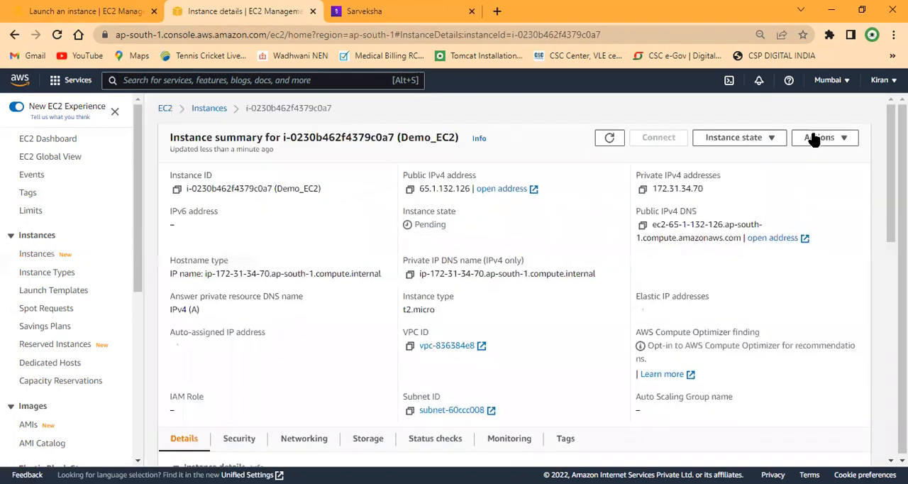
left_click(610, 138)
left_click(207, 110)
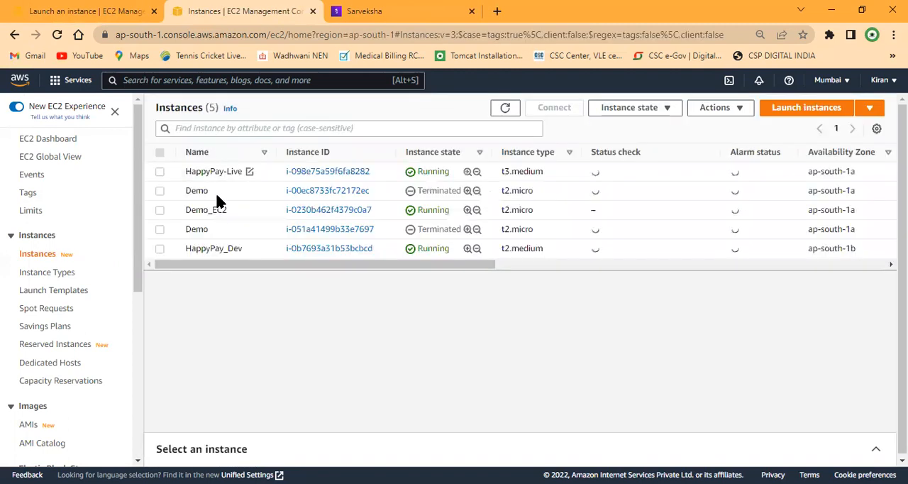
left_click(314, 215)
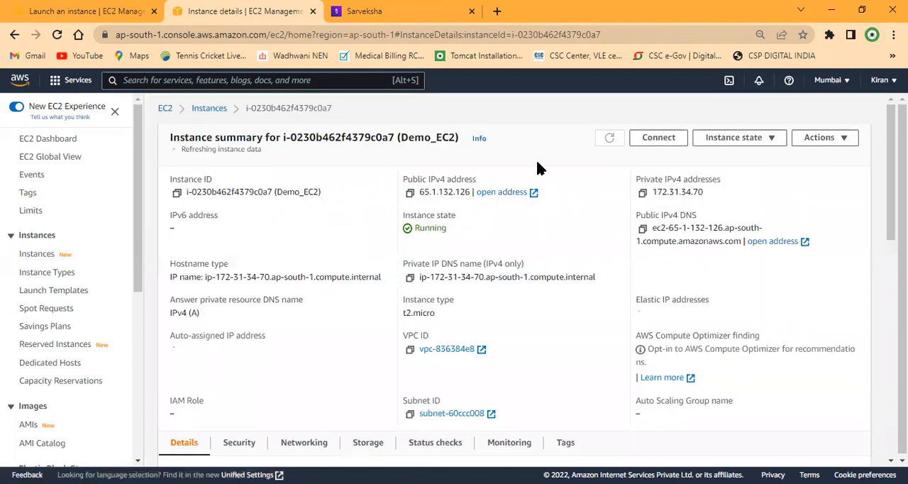
Step: Open the connection options for Demo_EC2 and copy the example SSH client command
left_click(638, 150)
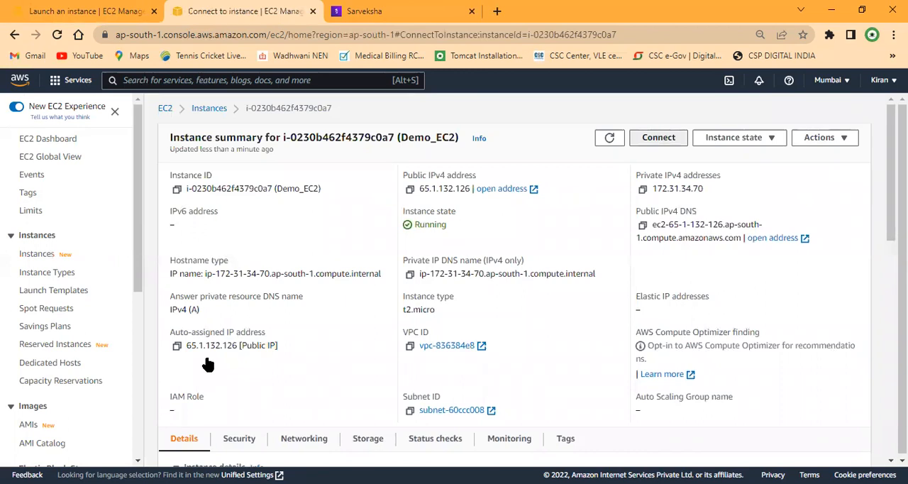
left_click(67, 388)
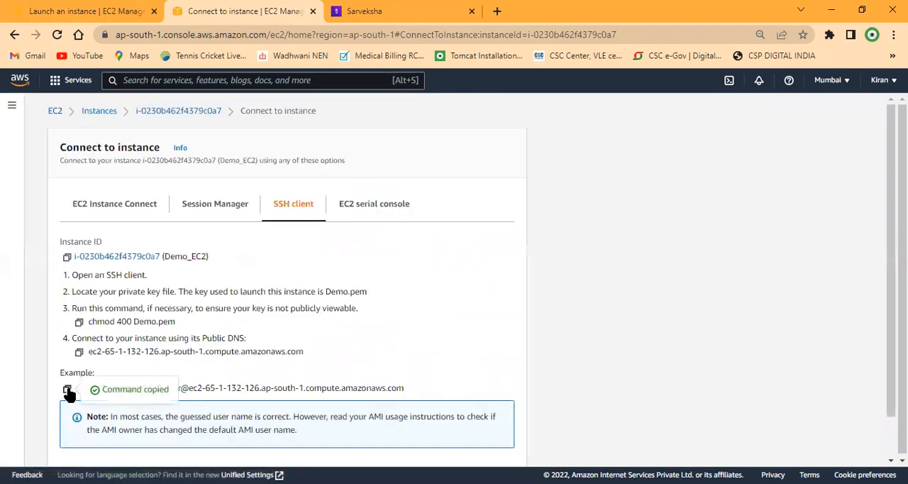
key("super")
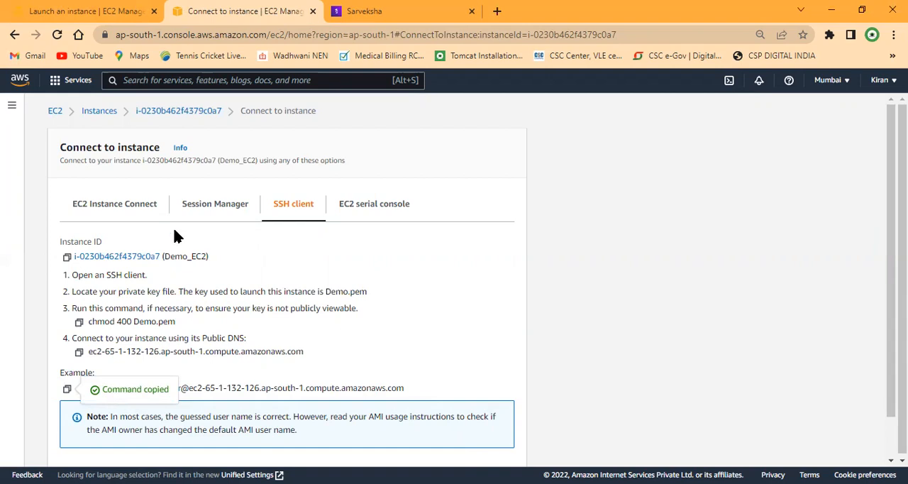
Step: Return to the instances list, select Demo_EC2, and open its Modify IAM role page
left_click(175, 111)
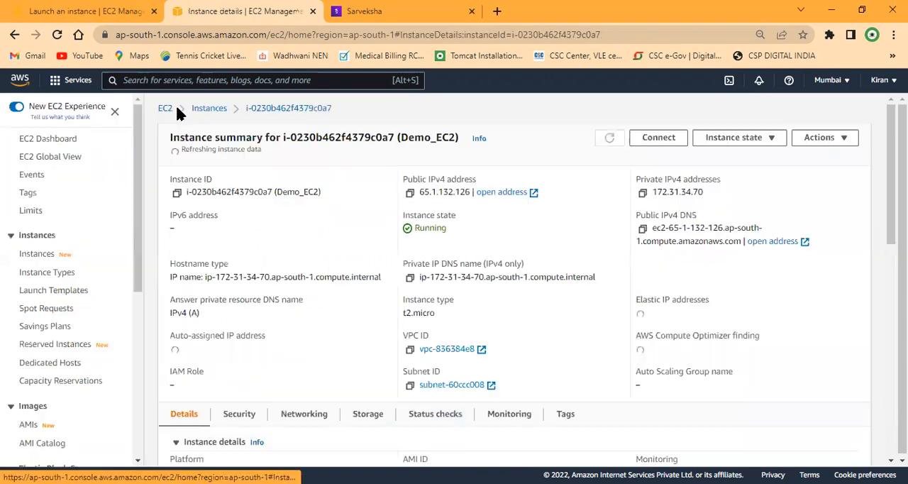
left_click(209, 109)
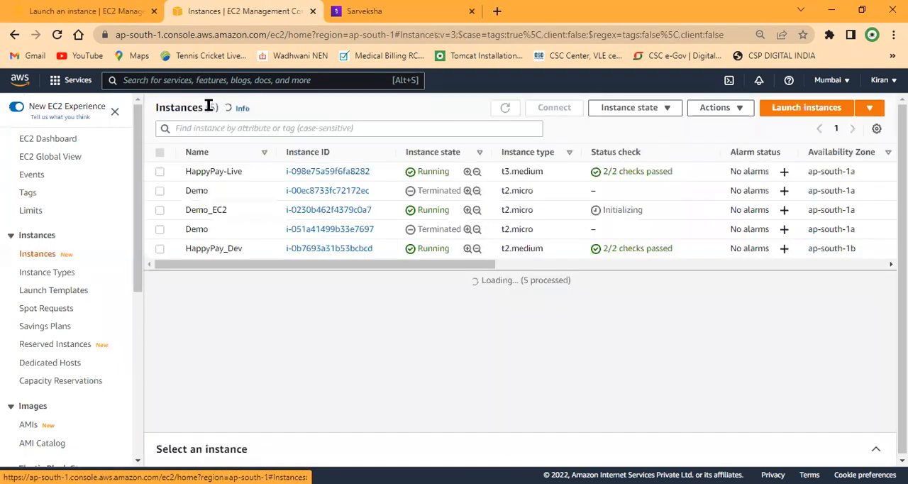
left_click(160, 211)
left_click(729, 110)
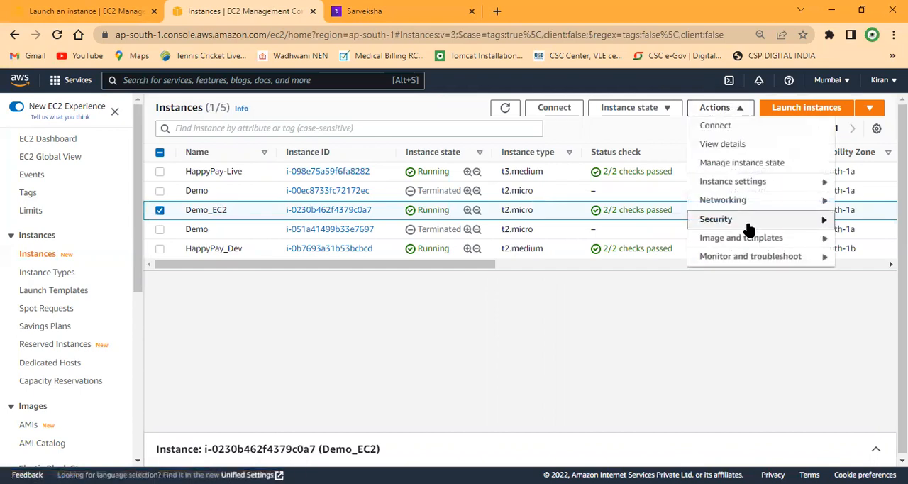
mouse_move(748, 228)
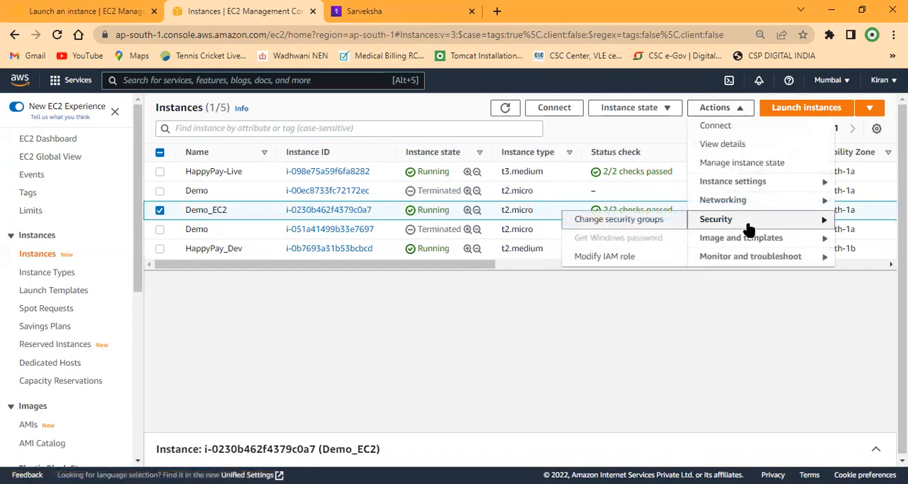
left_click(605, 258)
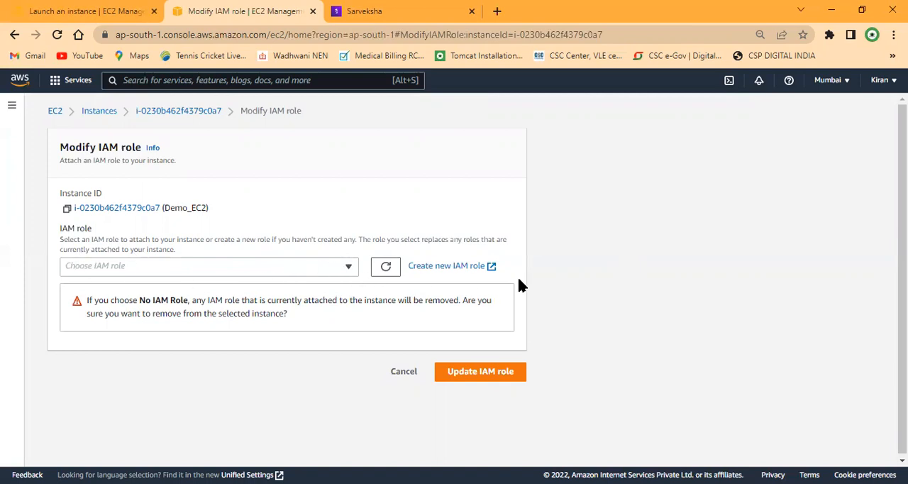
Step: View the IAM roles available for Demo_EC2 without choosing one, and switch back to the instance launch page
left_click(344, 269)
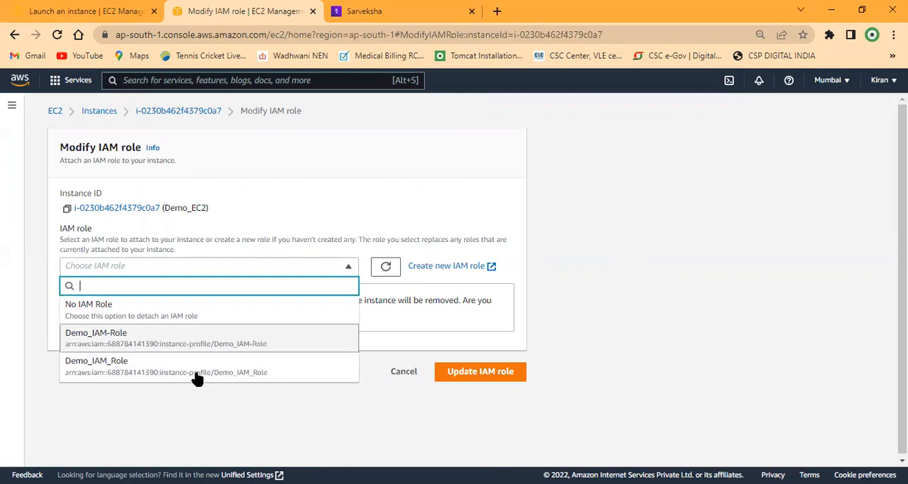
left_click(296, 402)
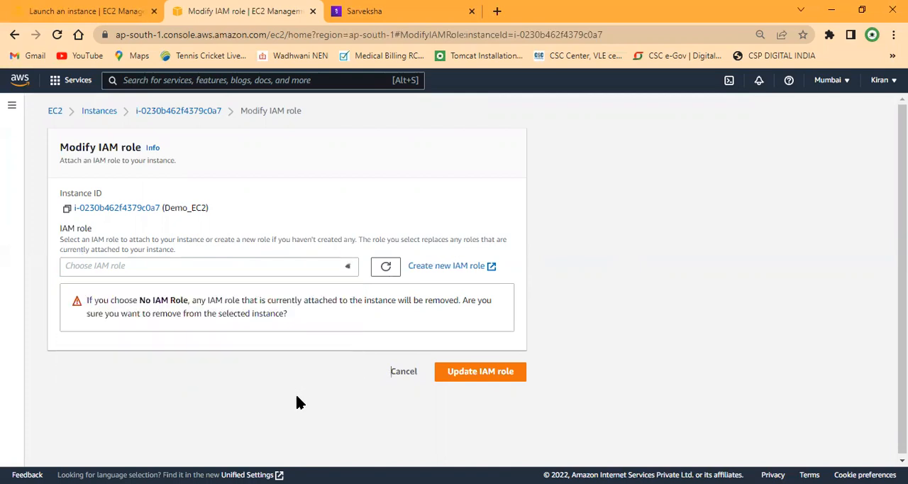
left_click(107, 11)
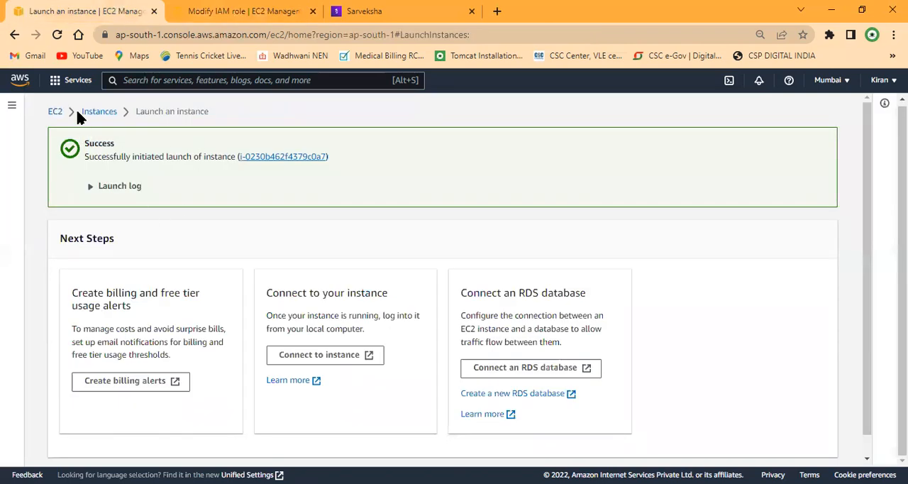
Step: Go to the EC2 instances list, search the services for "iam", and open the IAM console
left_click(100, 113)
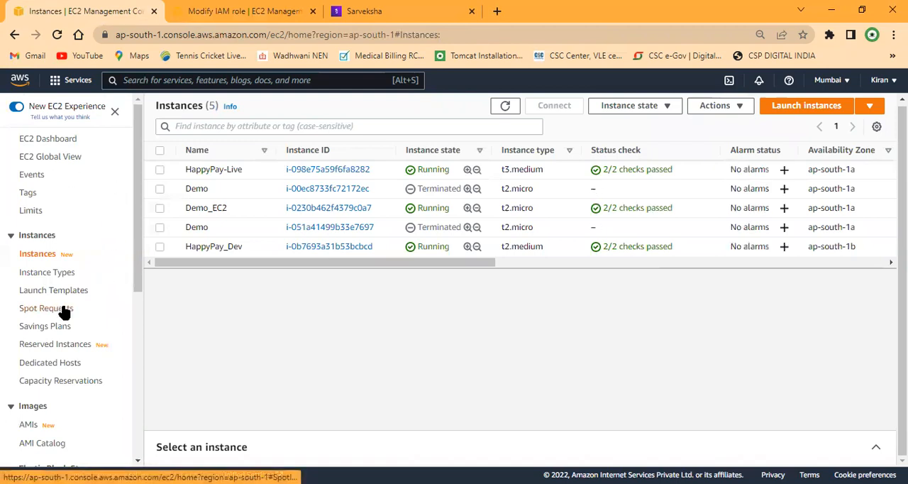
scroll(64, 309, "down", 4)
key("alt+s")
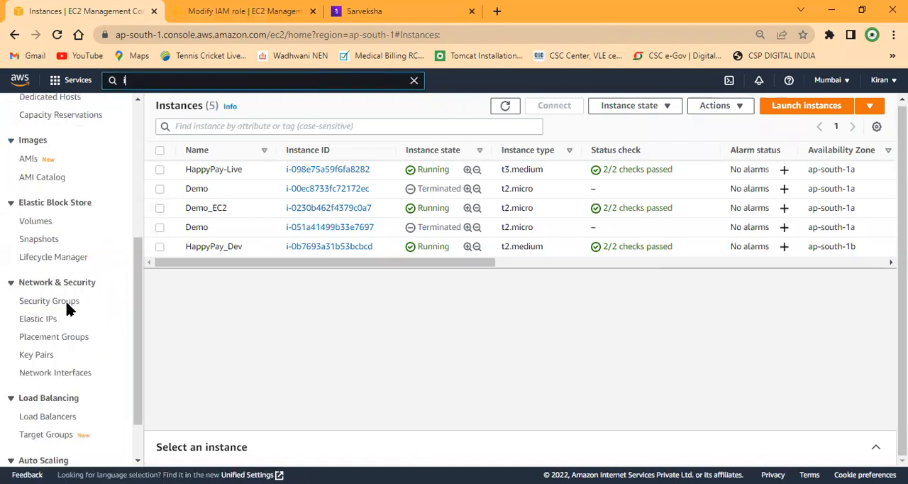
type("iam")
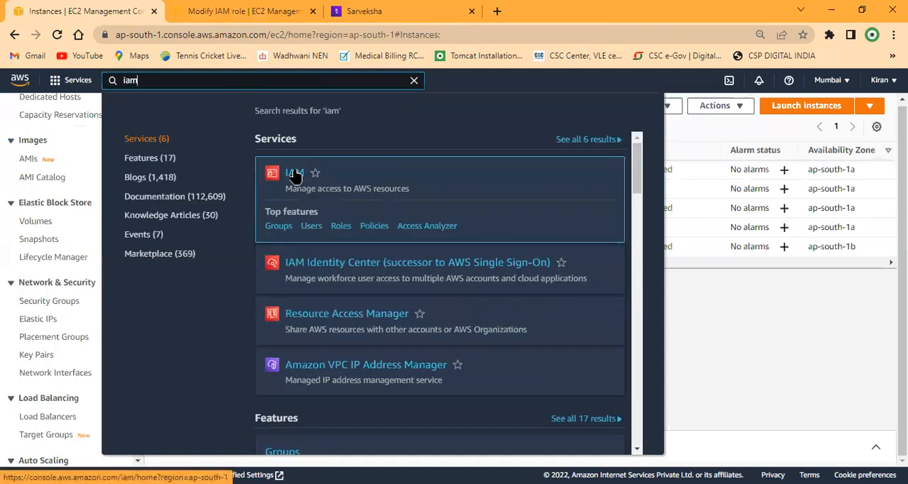
left_click(294, 175)
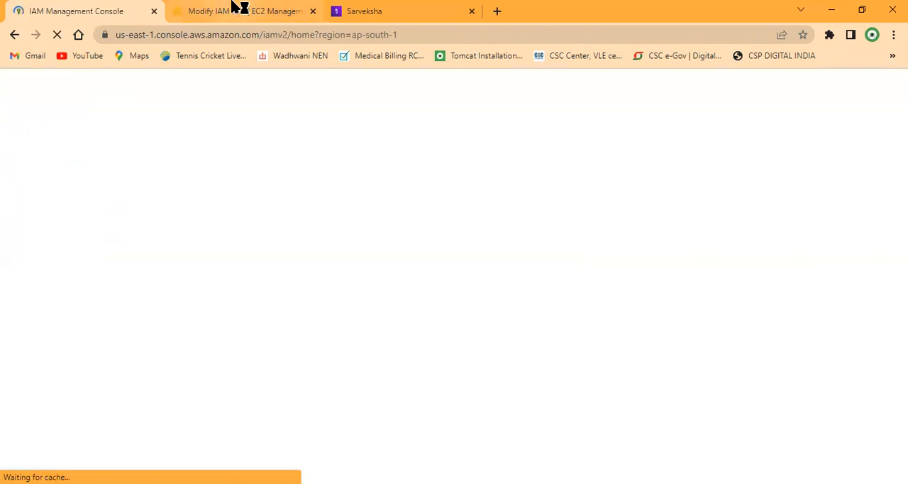
Step: Leave the Modify IAM role page for the instances list and view Demo_EC2's instance summary
left_click(239, 10)
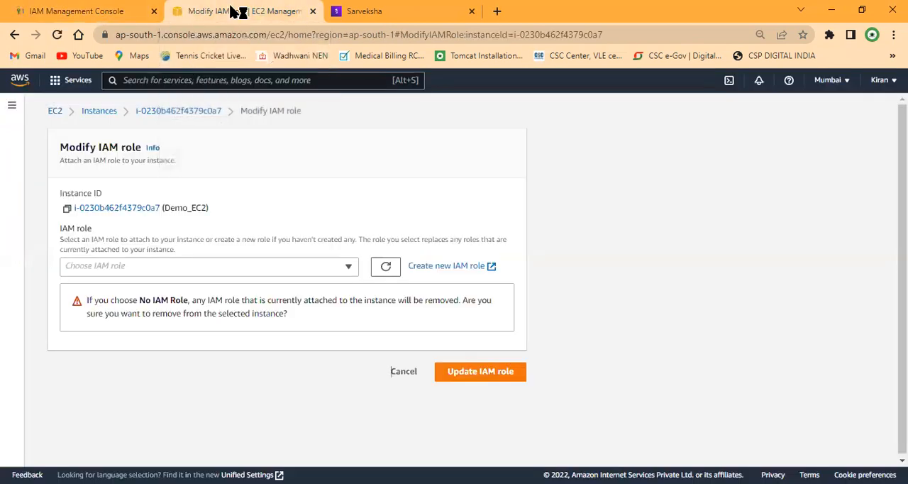
left_click(111, 115)
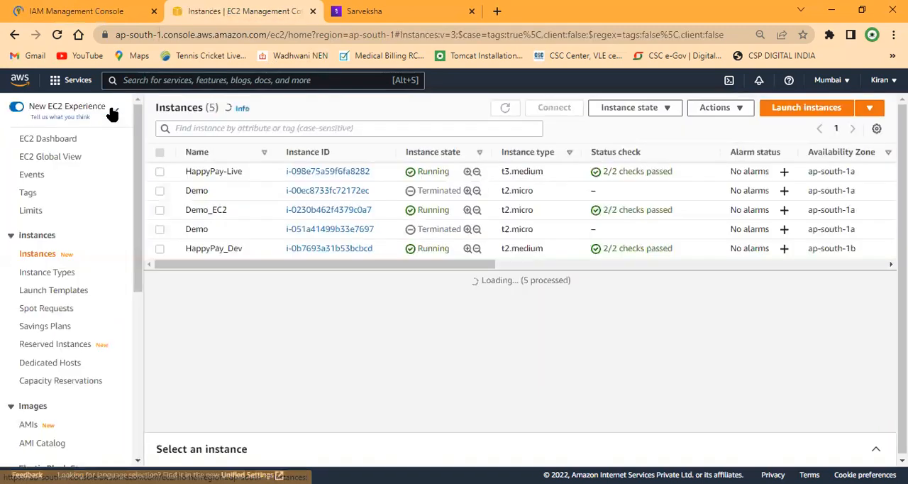
left_click(339, 211)
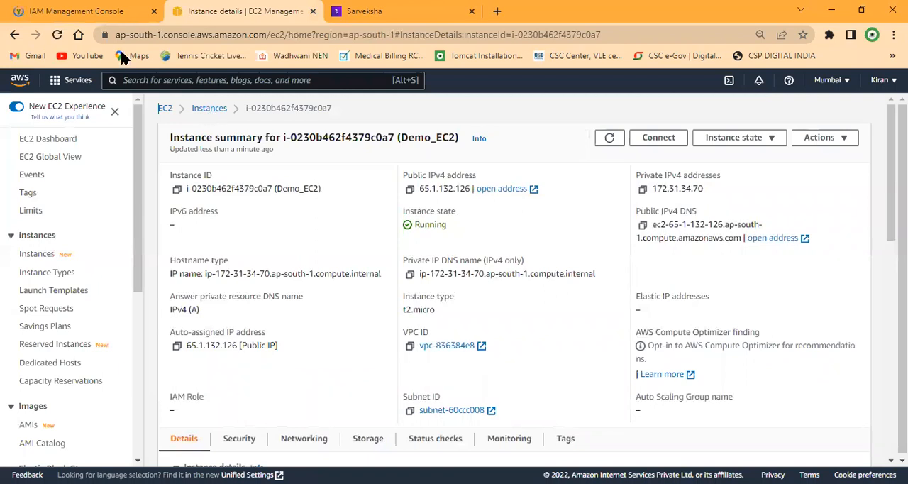
Step: Switch to the IAM console and open the list of roles down to the Demo_IAM entries
left_click(76, 9)
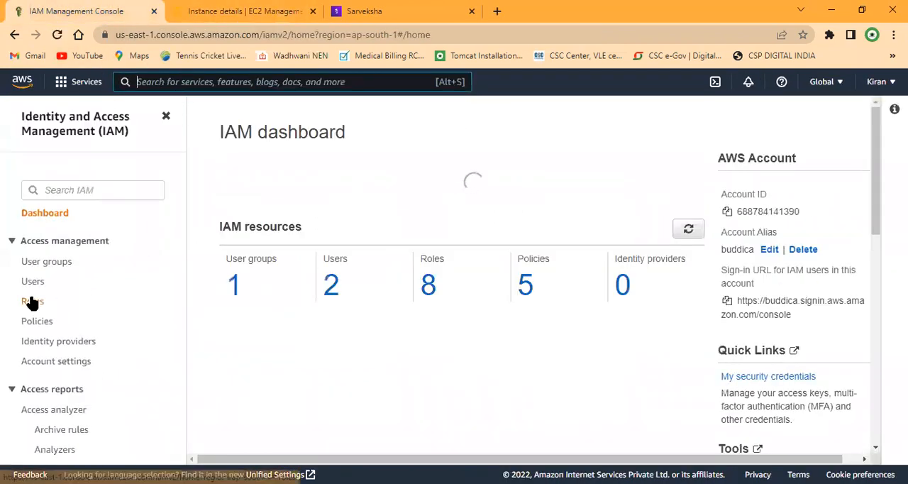
left_click(31, 300)
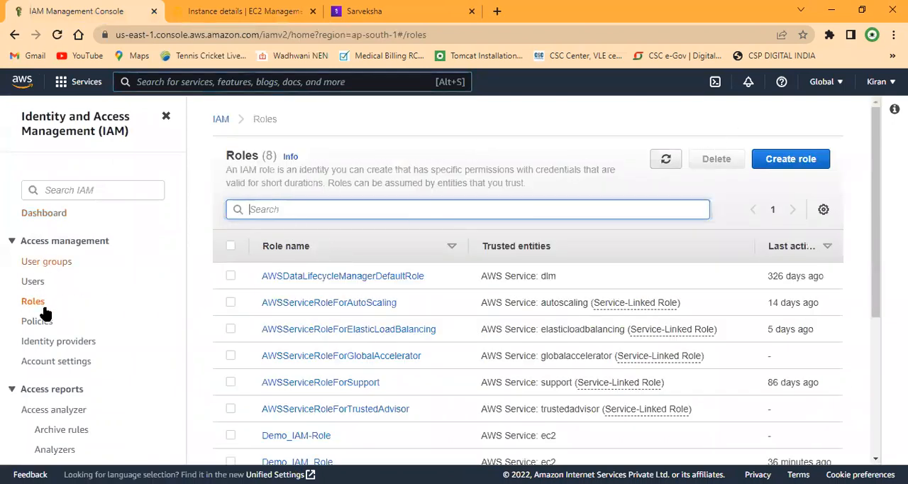
scroll(433, 293, "down", 3)
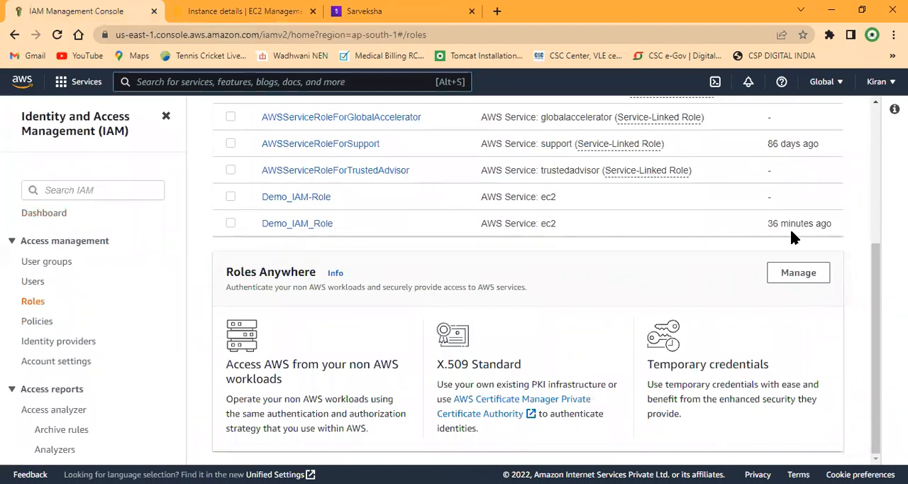
Step: Delete the Demo_IAM_Role role, confirming with its role name, and check the remaining roles
left_click(231, 223)
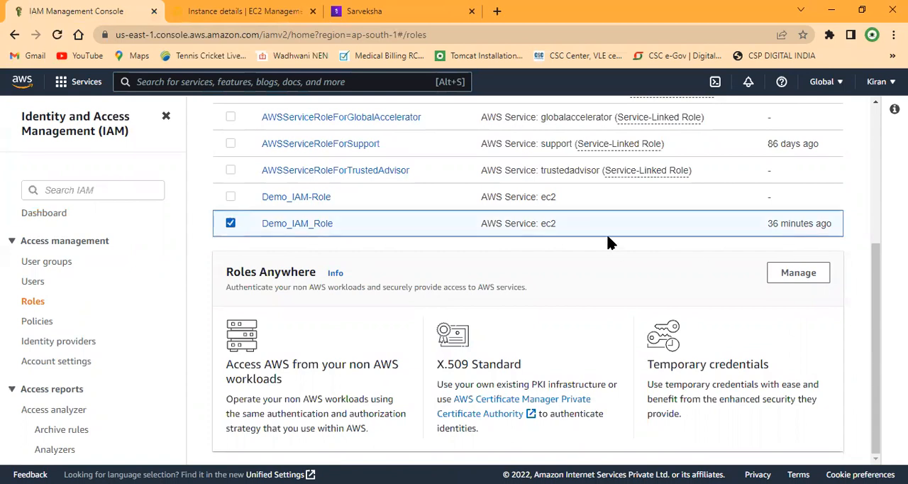
scroll(711, 276, "up", 4)
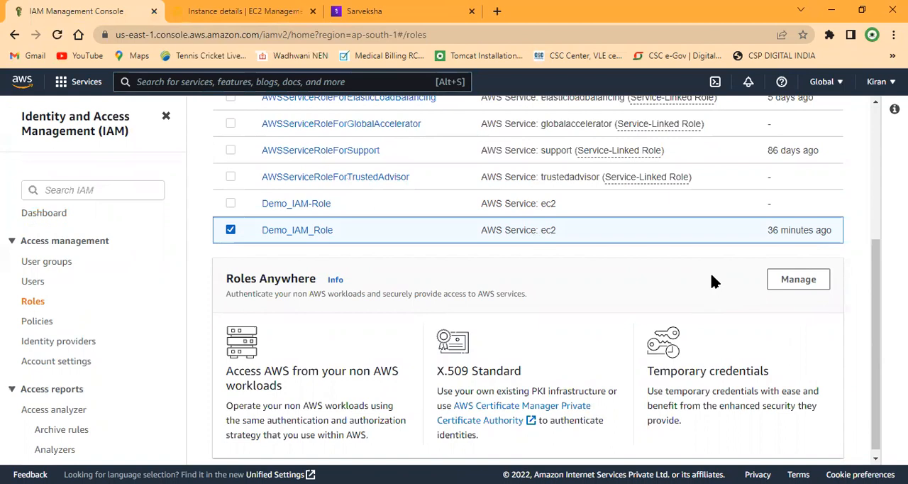
left_click(716, 160)
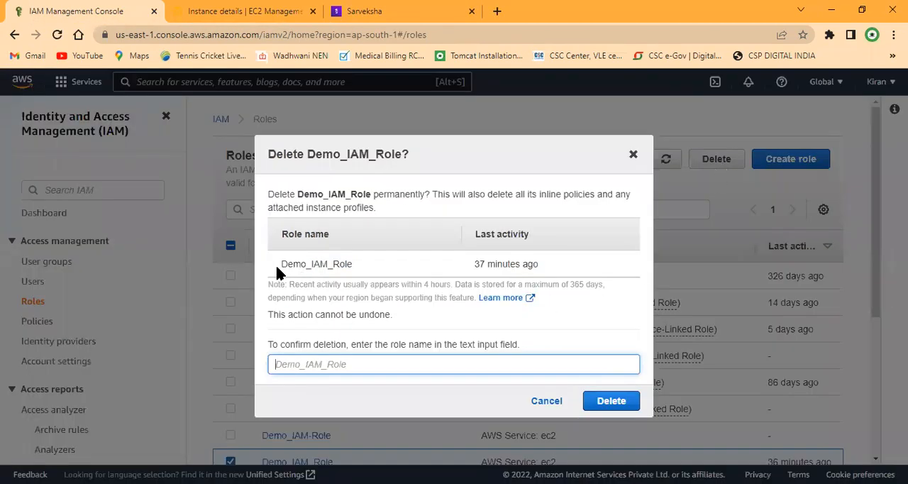
left_click_drag(280, 264, 351, 274)
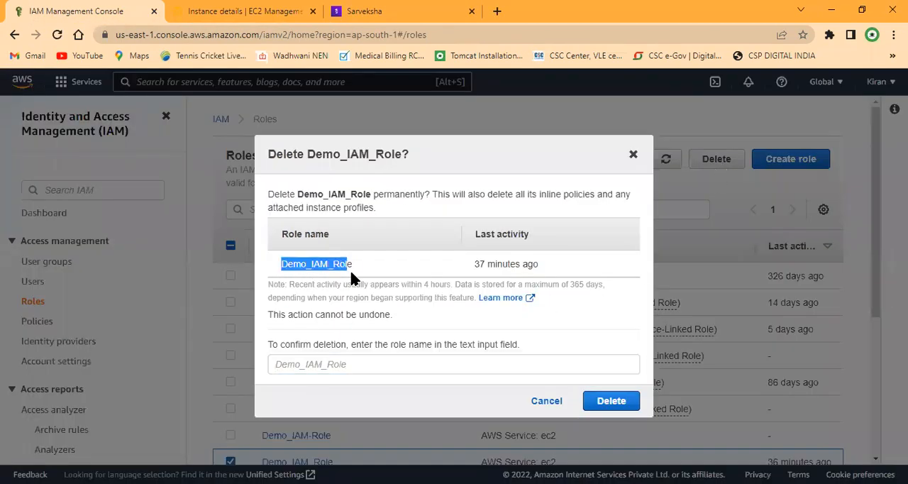
left_click(341, 363)
type("Demo_IAM_Role")
left_click(600, 400)
scroll(457, 310, "down", 4)
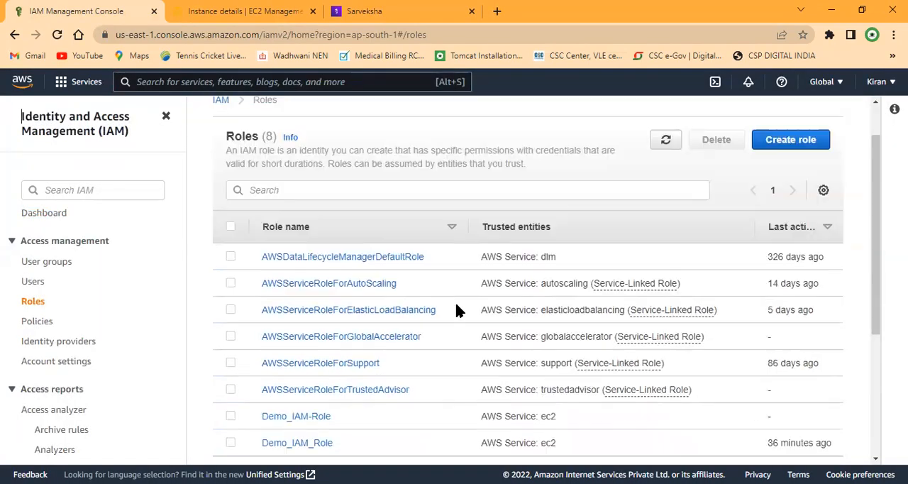
scroll(461, 211, "up", 4)
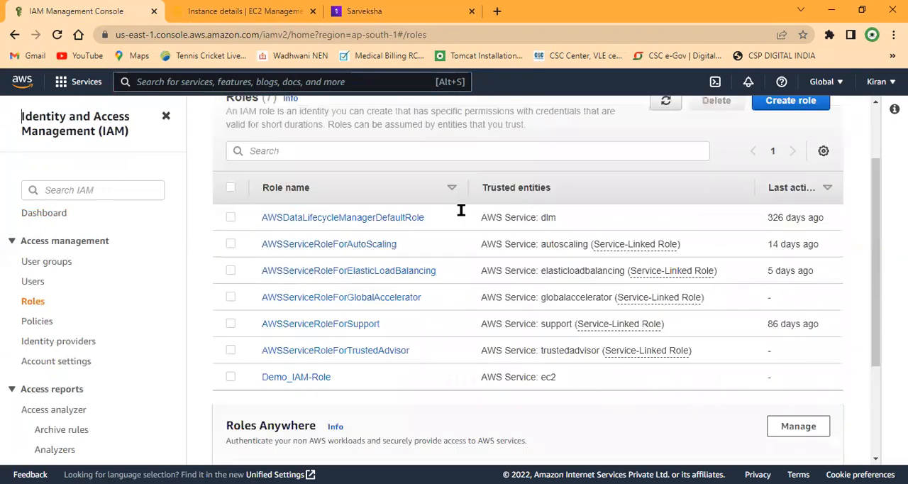
scroll(539, 362, "down", 3)
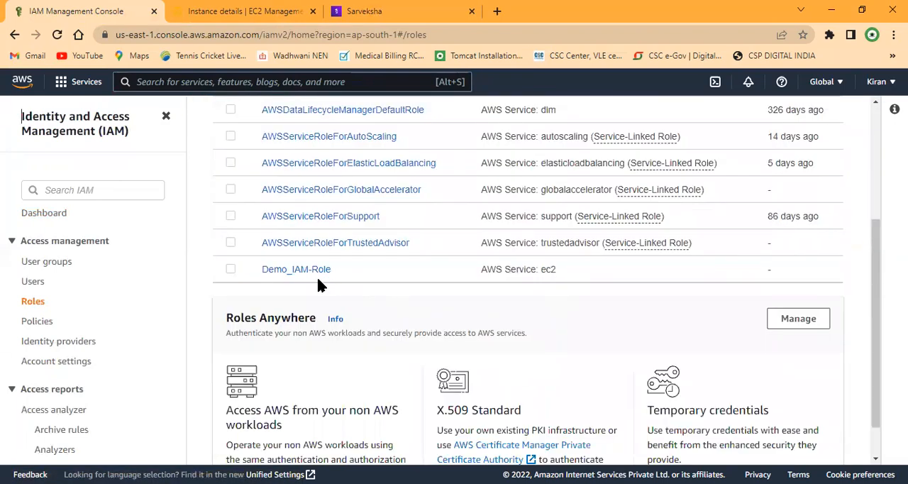
scroll(395, 305, "up", 5)
Step: Return to the EC2 instances list, select Demo_EC2, and open its Modify IAM role page
left_click(245, 11)
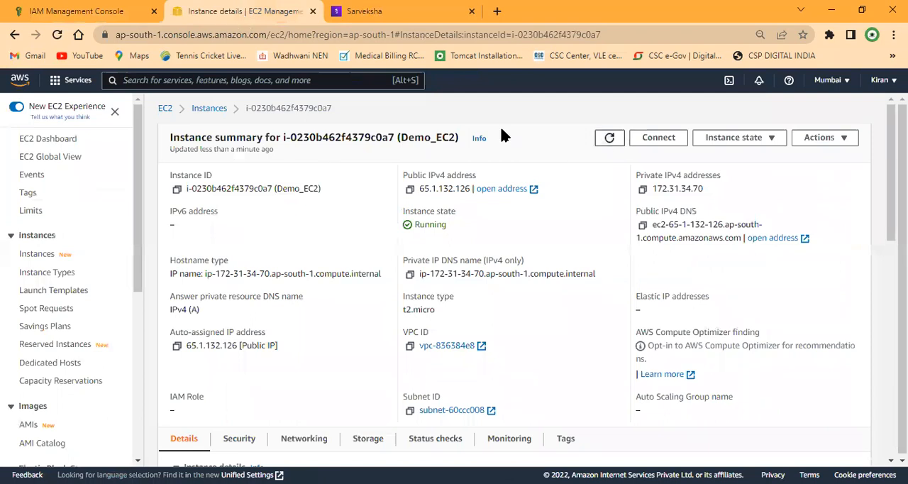
left_click(208, 107)
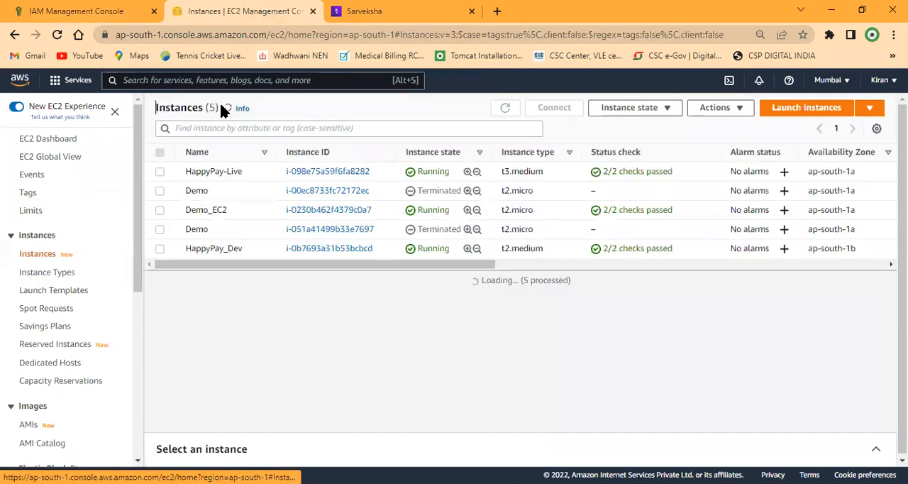
left_click(160, 210)
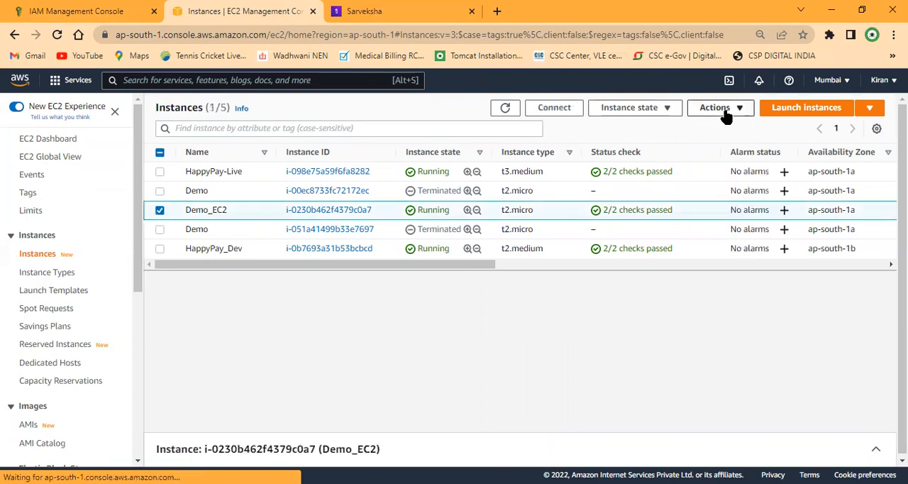
left_click(727, 113)
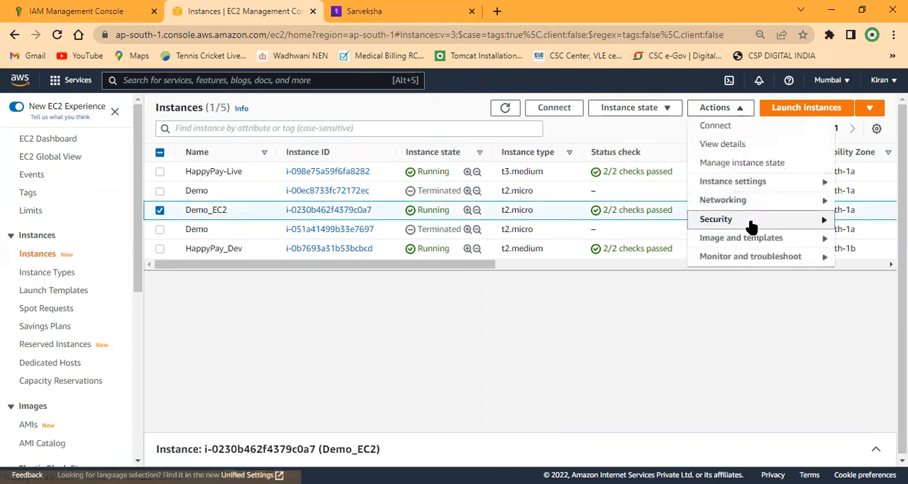
mouse_move(752, 222)
left_click(583, 258)
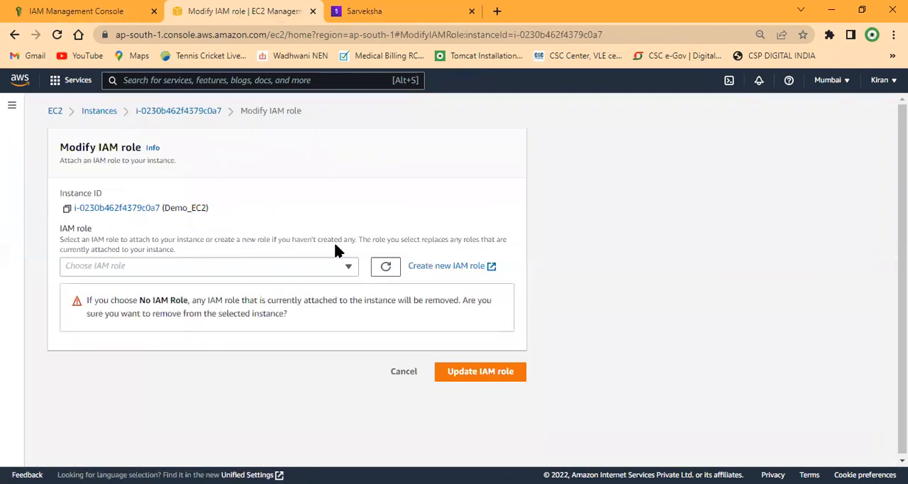
Step: Choose Demo_IAM-Role as Demo_EC2's IAM role and update the instance
left_click(236, 267)
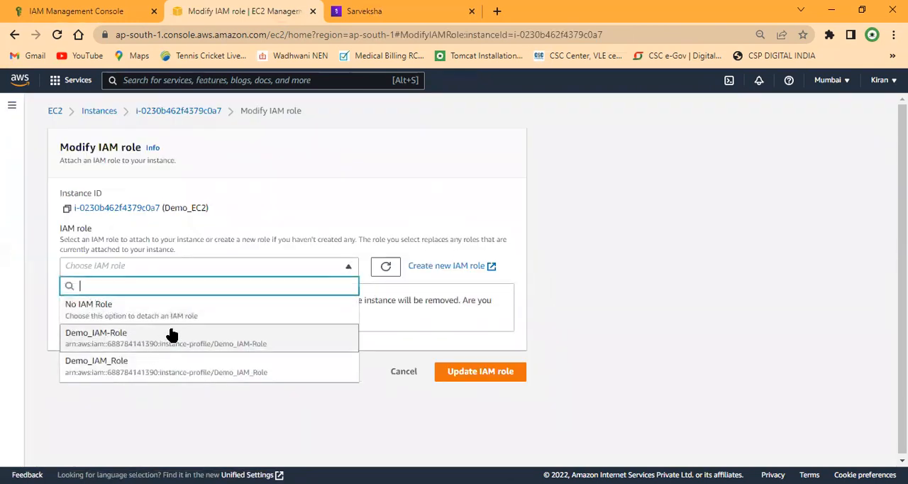
left_click(210, 408)
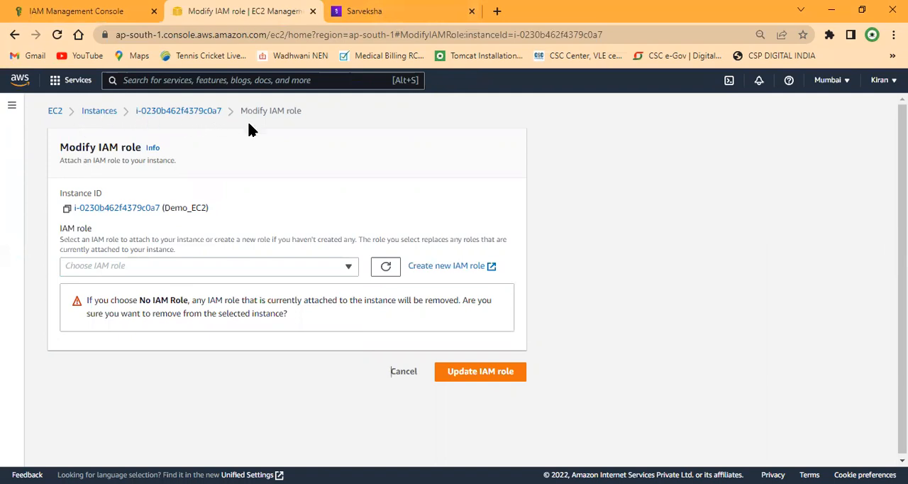
left_click(302, 265)
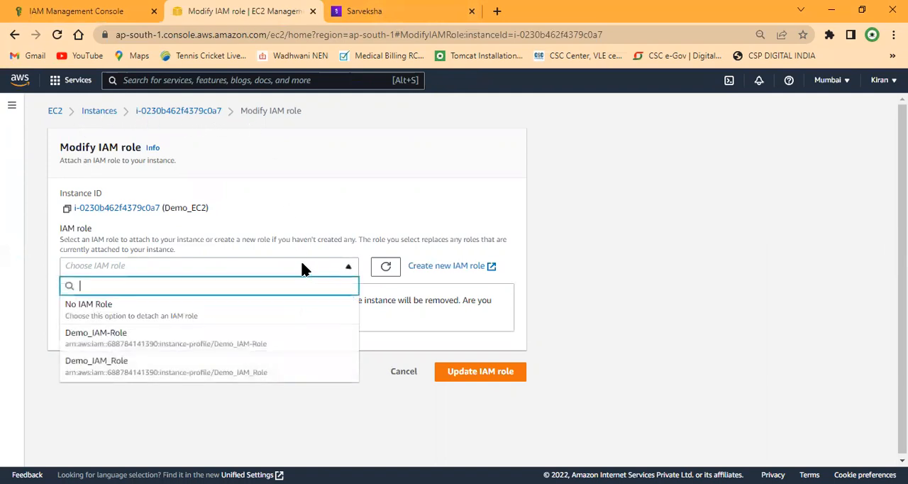
left_click(292, 344)
left_click(501, 317)
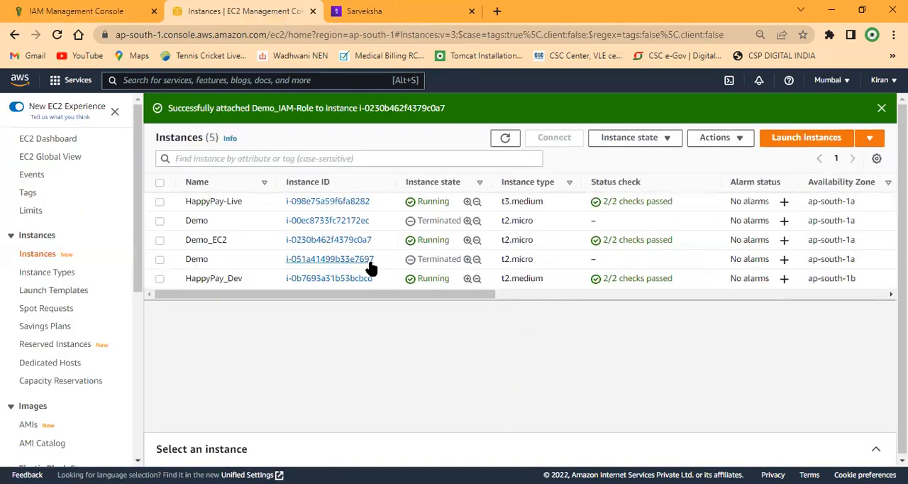
Step: Select Demo_EC2 in the instances list again and reopen its IAM role settings
key("alt+Tab")
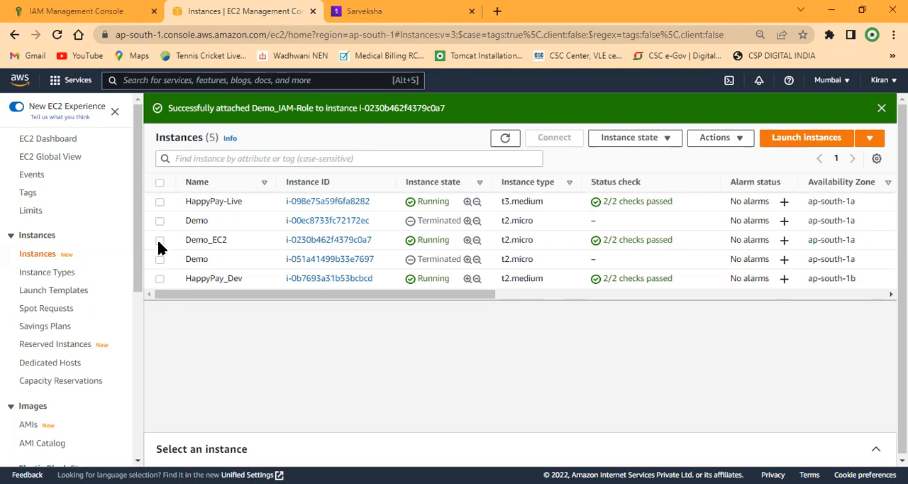
left_click(180, 238)
left_click(743, 139)
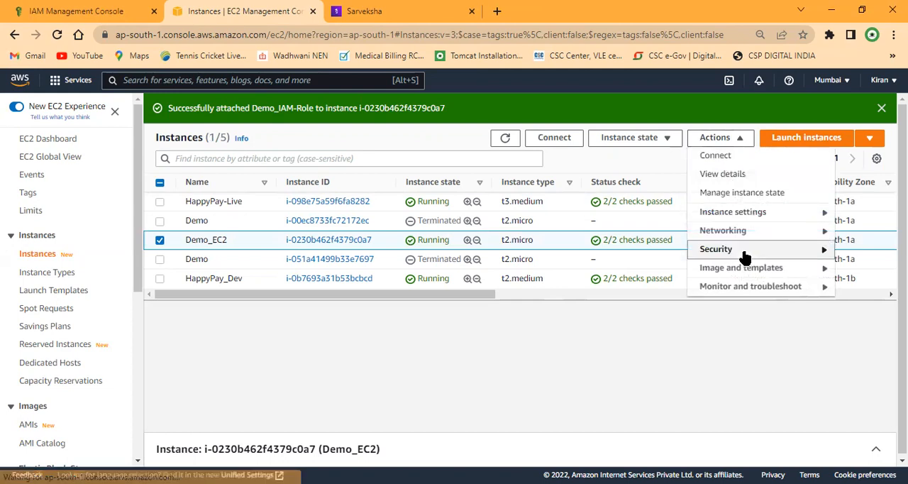
mouse_move(745, 256)
left_click(604, 287)
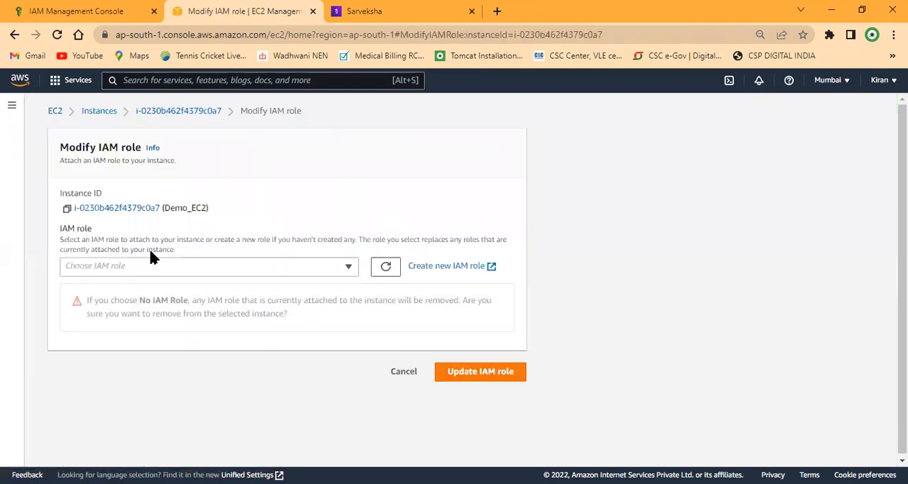
Step: Set Demo_EC2 to No IAM Role and detach Demo_IAM-Role, confirming with "Detach"
left_click(254, 267)
left_click(161, 317)
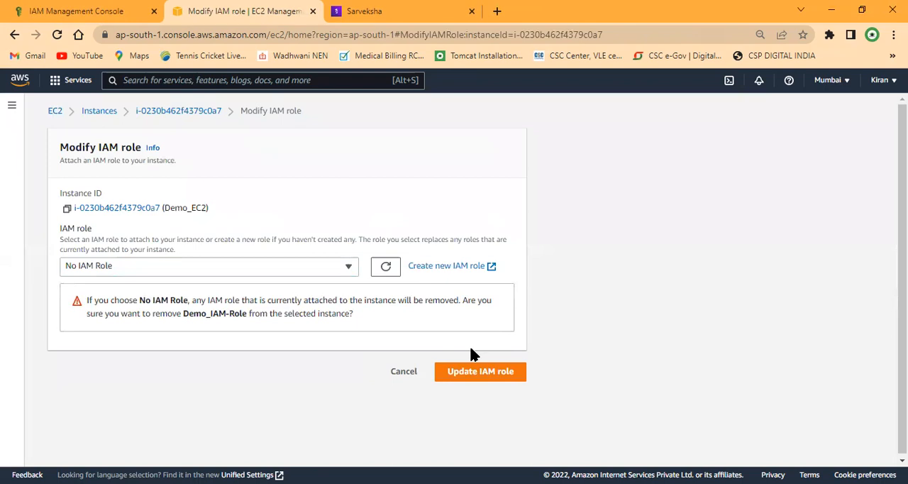
left_click(470, 375)
type("Detach")
key("BackSpace")
key("BackSpace")
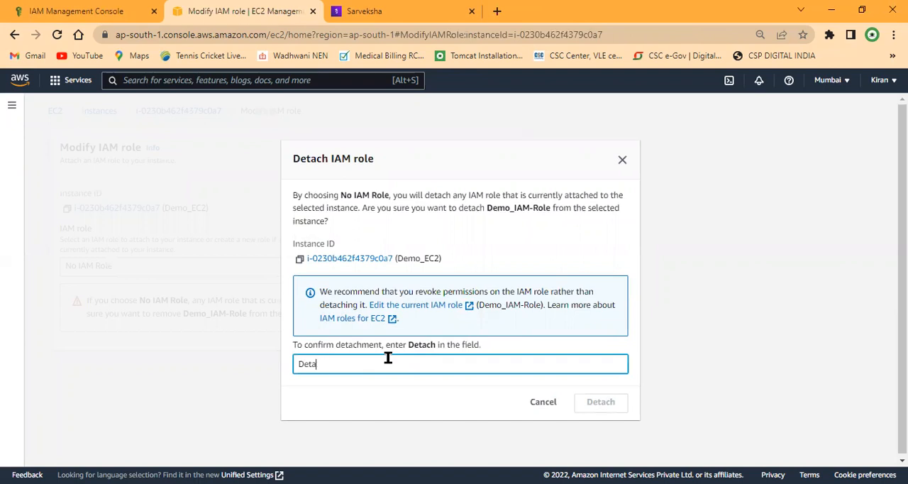
type("ch")
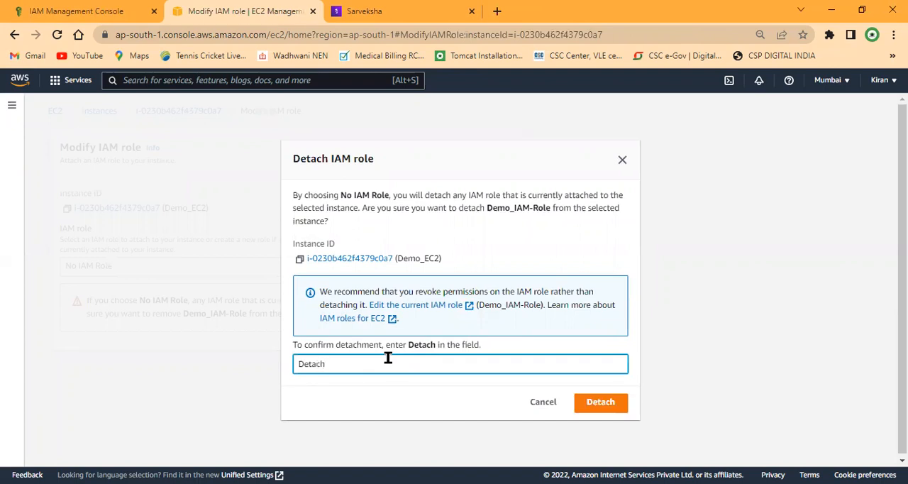
left_click(600, 403)
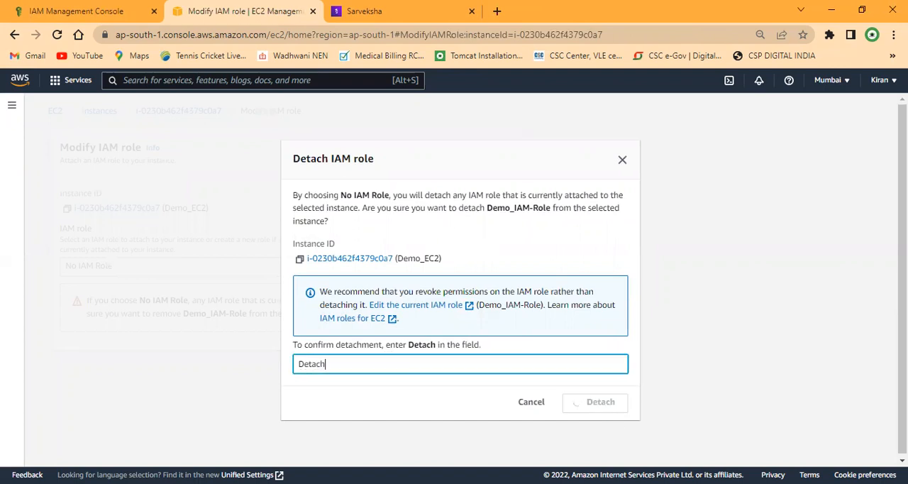